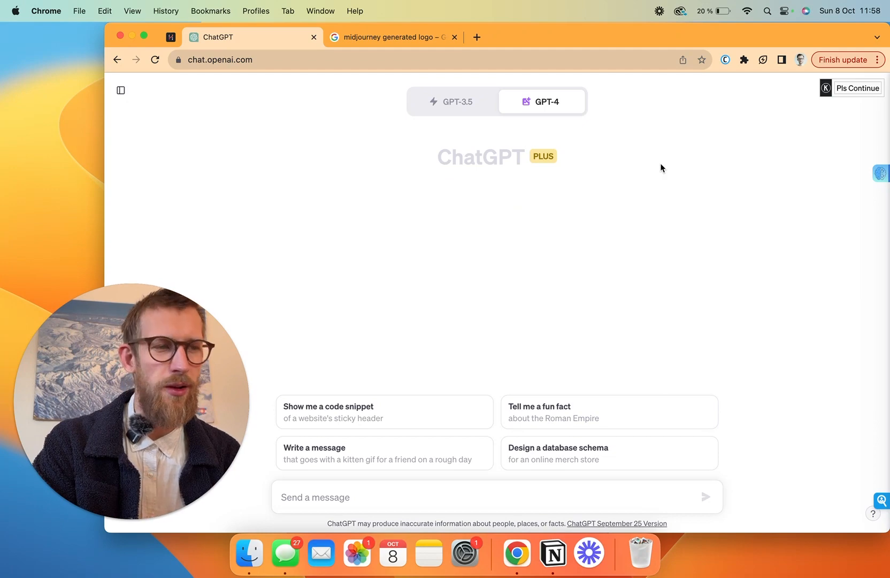
Select DALL-E 3 as the GPT-4 mode for the new chat.
{"action": "mouse_move", "coordinate": [562, 104]}
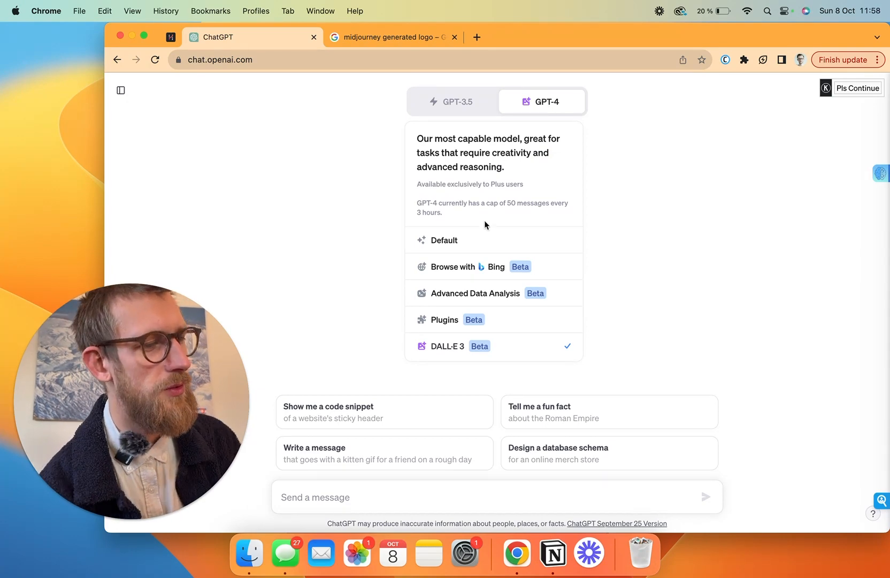
{"action": "left_click", "coordinate": [471, 347]}
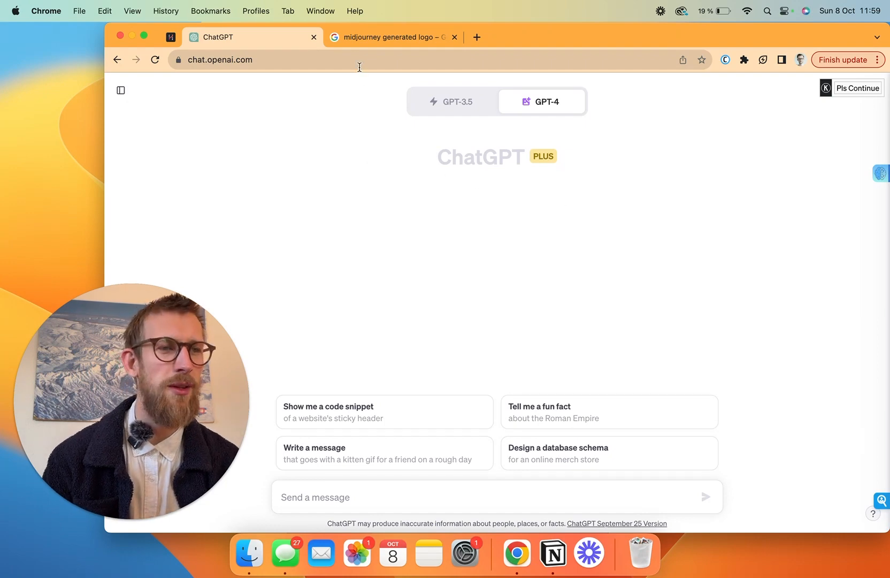
Examine the Google image results for Midjourney generated logos, looking closely at the lettering in the vintage car logos.
{"action": "left_click", "coordinate": [387, 39]}
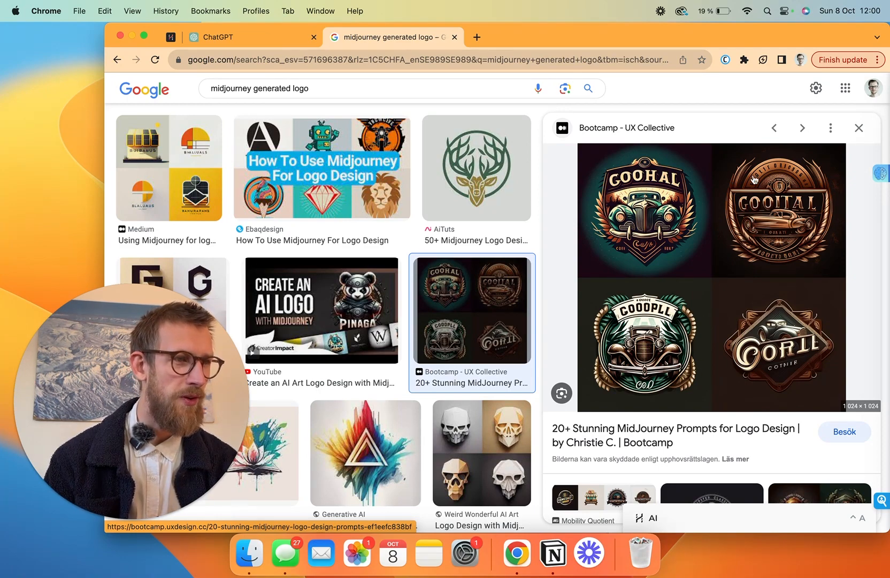
{"action": "scroll", "coordinate": [755, 180], "scroll_direction": "up", "scroll_amount": 5}
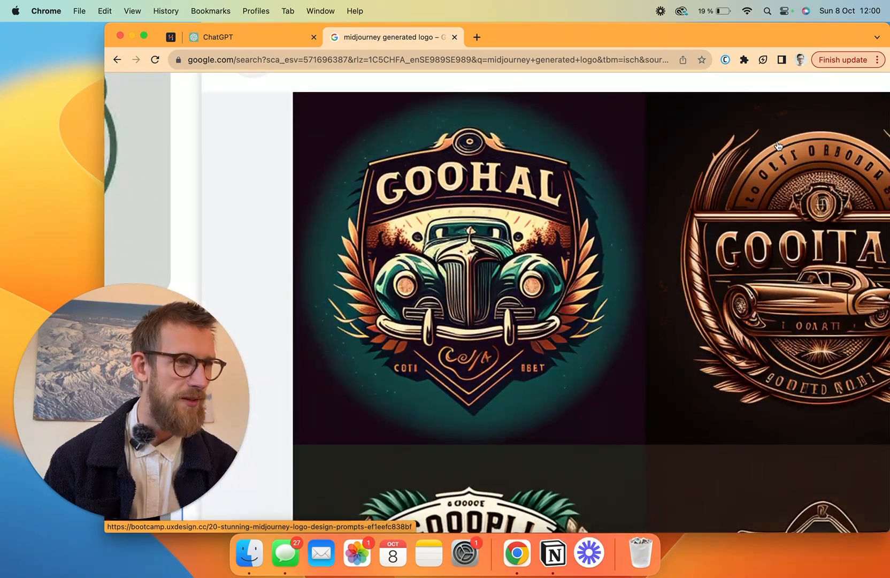
{"action": "scroll", "coordinate": [709, 222], "scroll_direction": "down", "scroll_amount": 5}
{"action": "scroll", "coordinate": [710, 222], "scroll_direction": "down", "scroll_amount": 2}
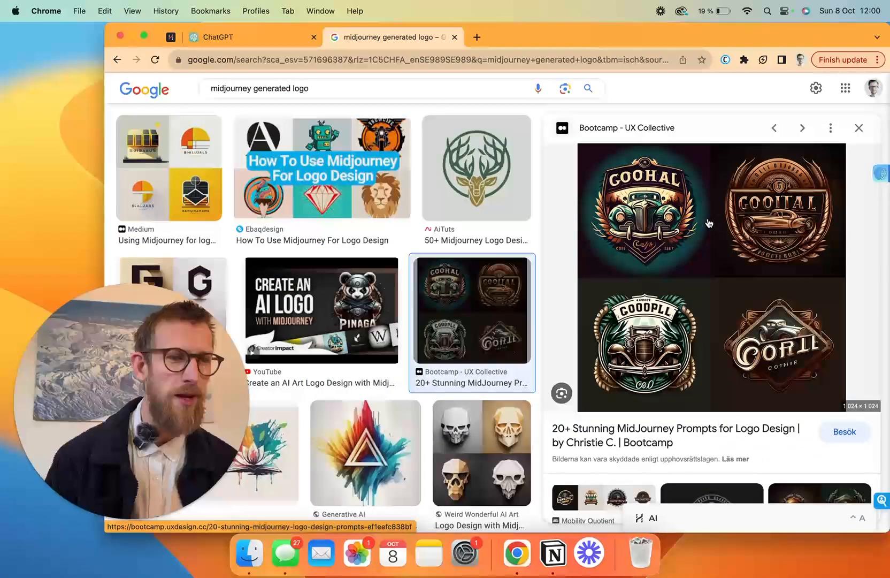
{"action": "scroll", "coordinate": [423, 405], "scroll_direction": "down", "scroll_amount": 7}
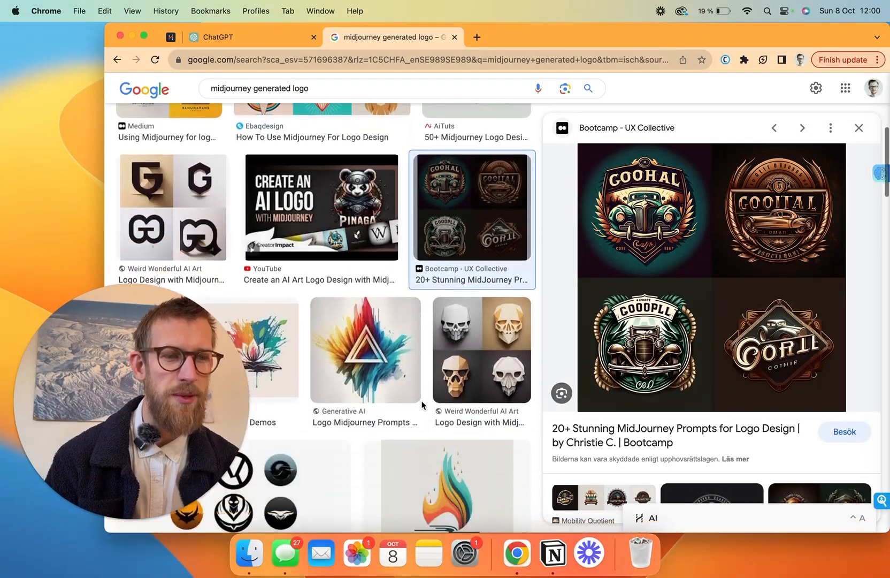
{"action": "scroll", "coordinate": [423, 405], "scroll_direction": "down", "scroll_amount": 6}
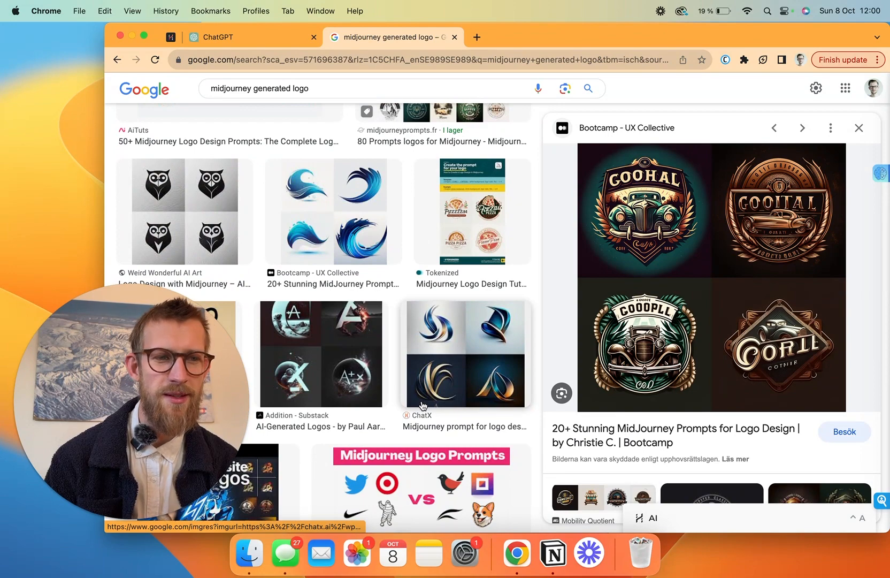
{"action": "scroll", "coordinate": [423, 405], "scroll_direction": "down", "scroll_amount": 5}
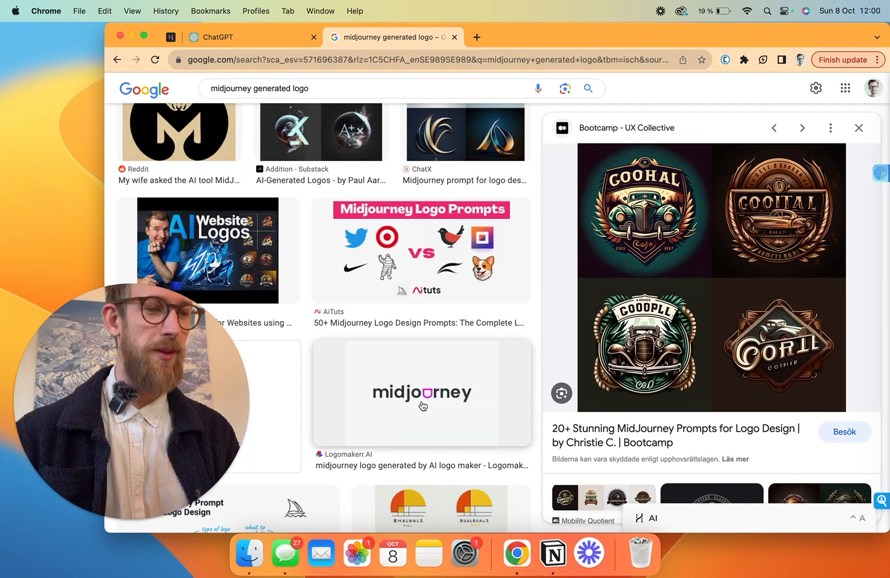
{"action": "scroll", "coordinate": [423, 405], "scroll_direction": "down", "scroll_amount": 9}
{"action": "scroll", "coordinate": [423, 401], "scroll_direction": "up", "scroll_amount": 12}
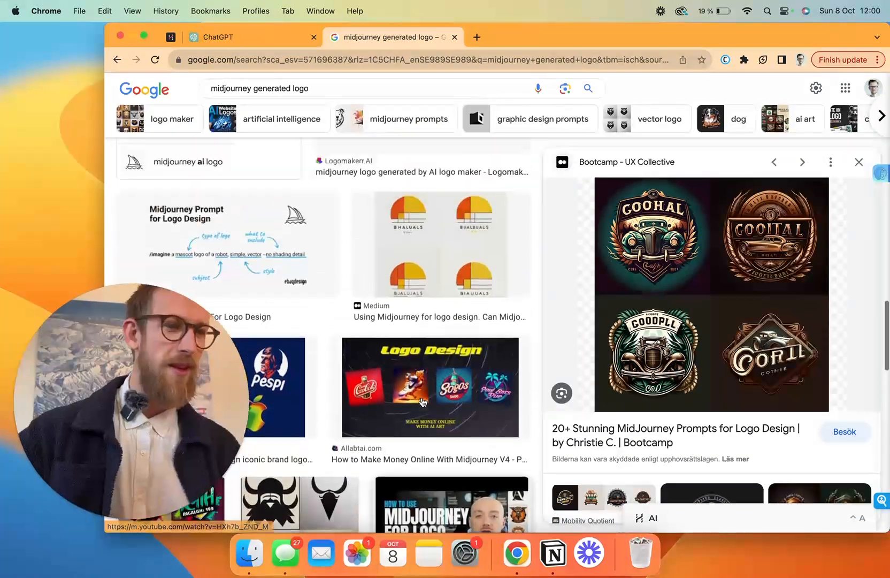
Return to ChatGPT and send the prompt "I want to create a logo for a sneakers brand called fotoro".
{"action": "key", "text": "ctrl+shift+Tab"}
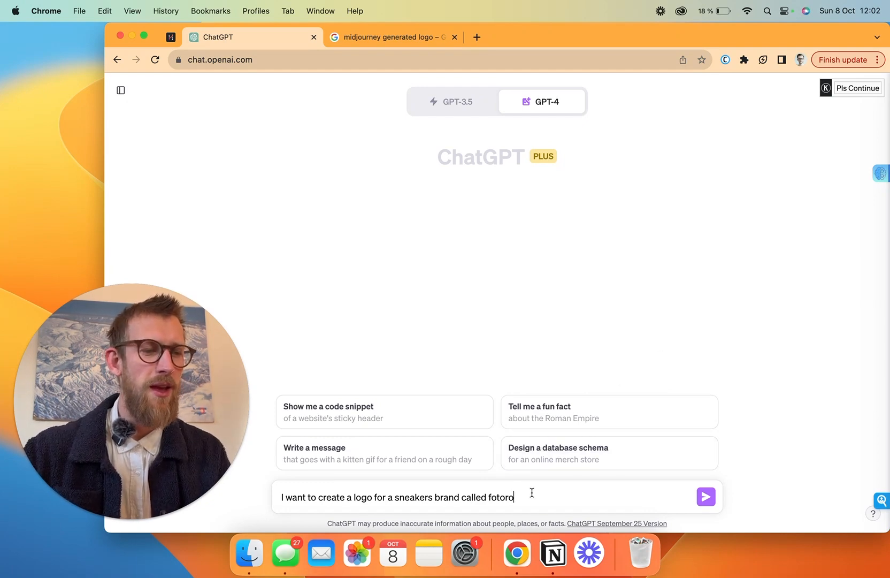
{"action": "left_click", "coordinate": [705, 498]}
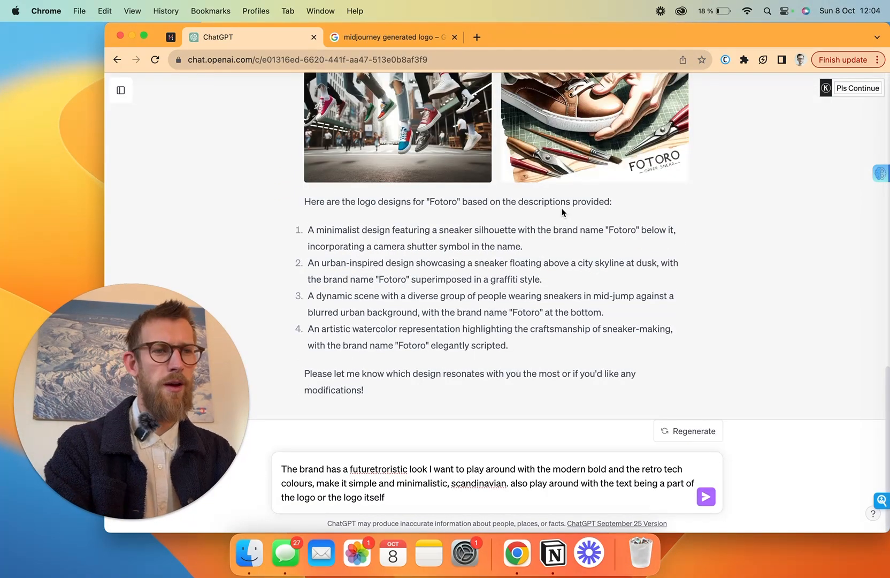
Examine the four generated Fotoro images, including a close view of the sneaker above the city skyline.
{"action": "scroll", "coordinate": [562, 207], "scroll_direction": "up", "scroll_amount": 10}
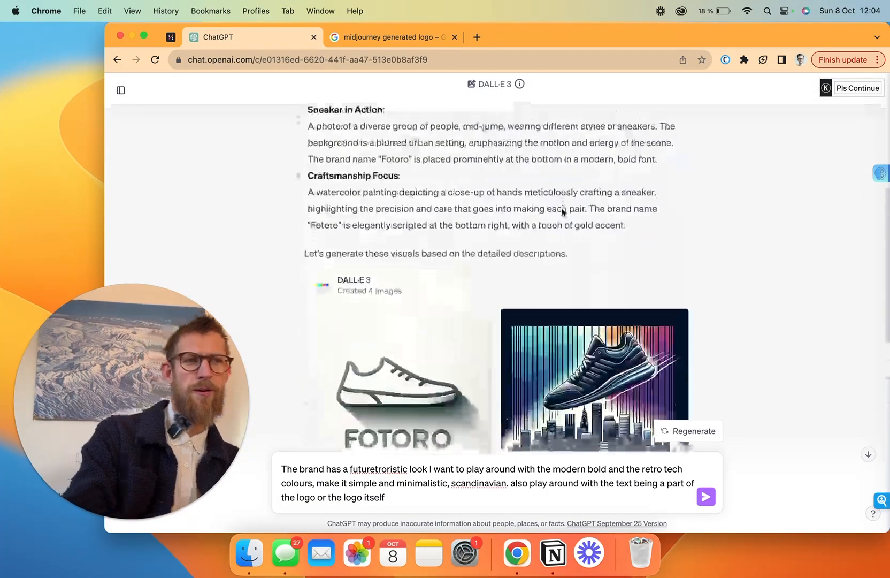
{"action": "scroll", "coordinate": [561, 207], "scroll_direction": "down", "scroll_amount": 2}
{"action": "scroll", "coordinate": [562, 210], "scroll_direction": "down", "scroll_amount": 3}
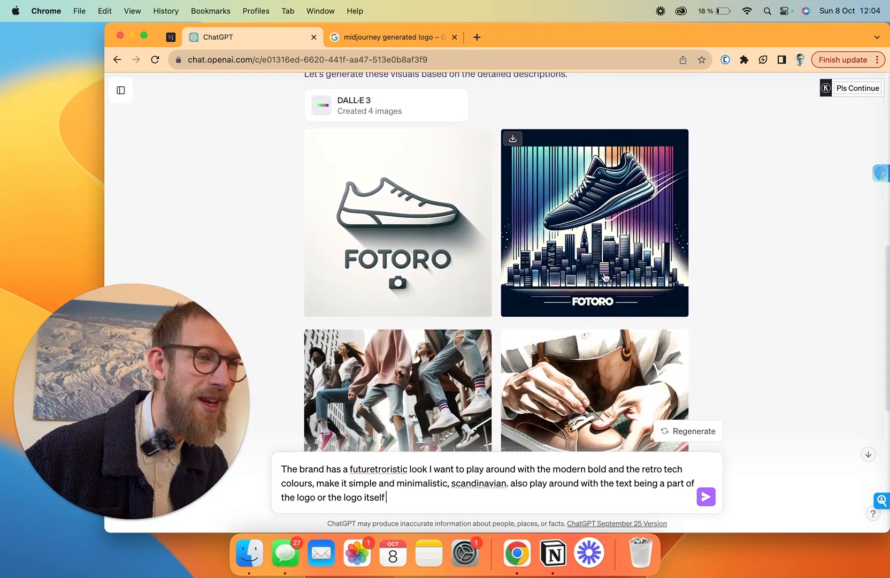
{"action": "scroll", "coordinate": [602, 271], "scroll_direction": "up", "scroll_amount": 5}
{"action": "scroll", "coordinate": [602, 272], "scroll_direction": "up", "scroll_amount": 5}
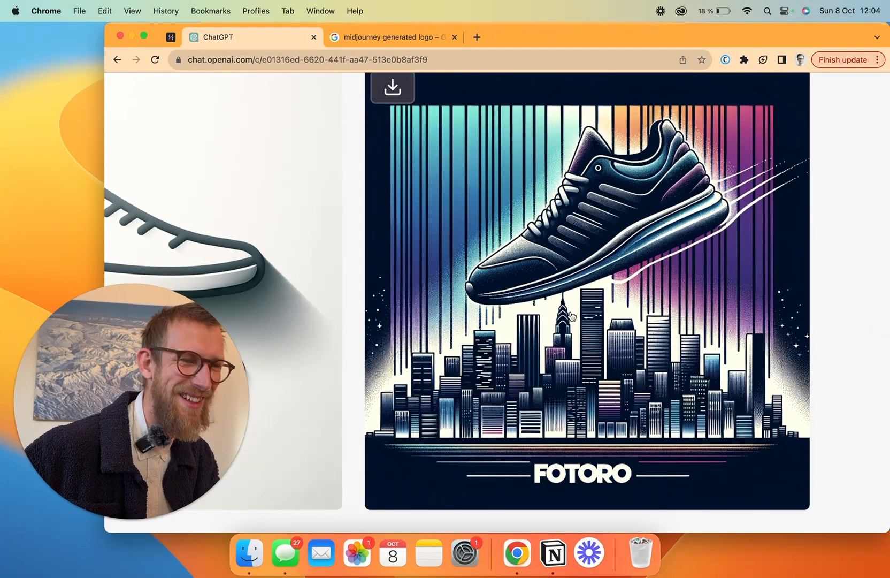
{"action": "scroll", "coordinate": [572, 316], "scroll_direction": "down", "scroll_amount": 10}
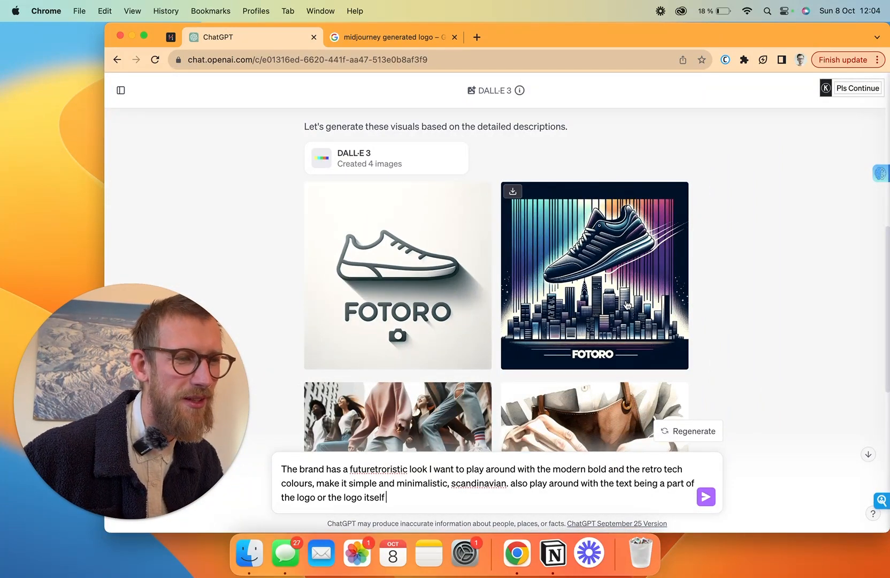
{"action": "scroll", "coordinate": [423, 341], "scroll_direction": "down", "scroll_amount": 5}
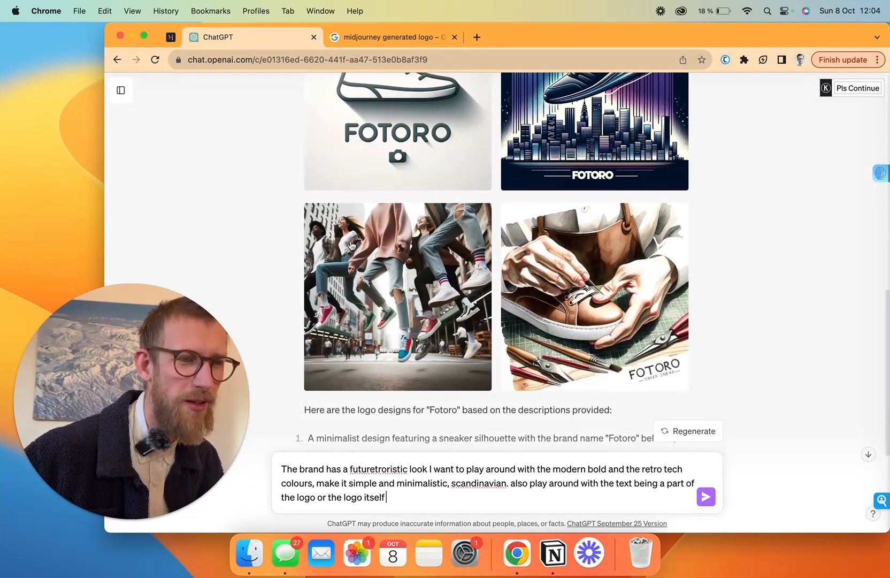
{"action": "scroll", "coordinate": [423, 341], "scroll_direction": "down", "scroll_amount": 3}
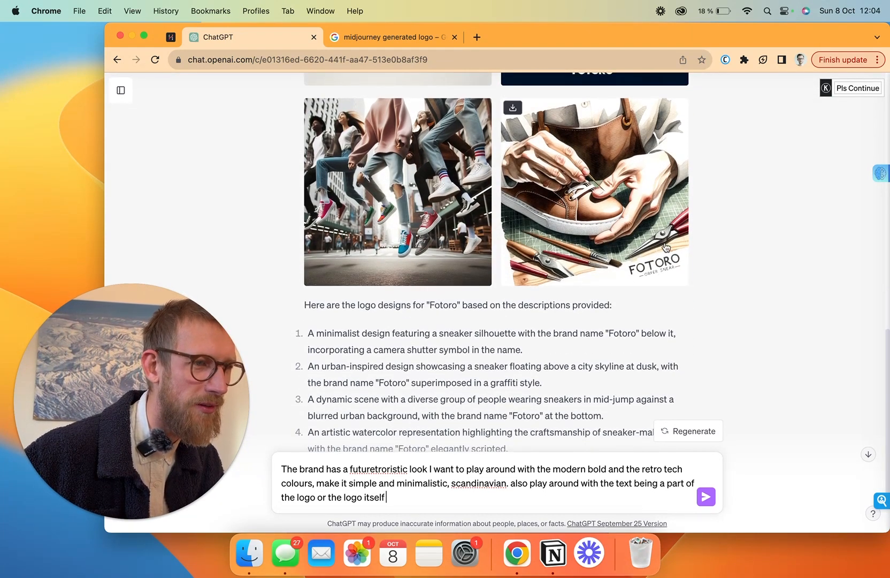
{"action": "scroll", "coordinate": [583, 232], "scroll_direction": "up", "scroll_amount": 1}
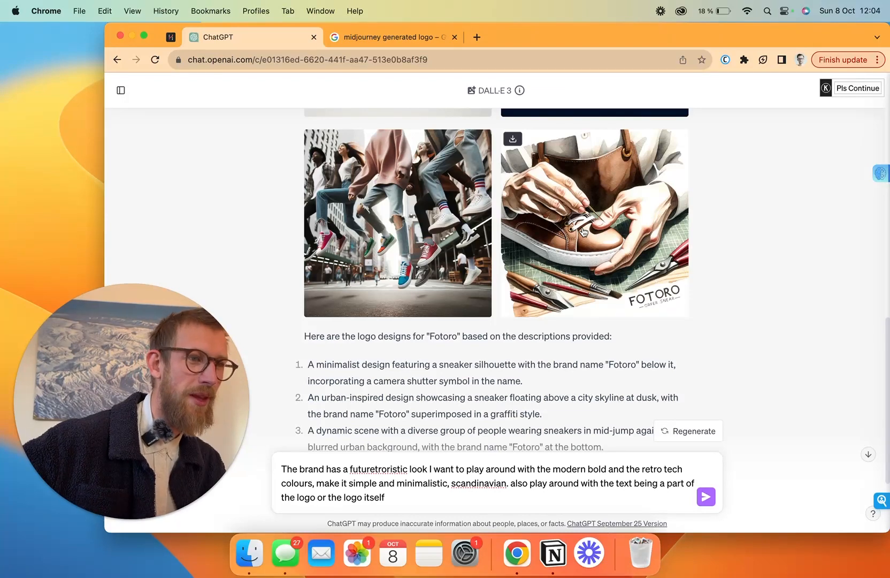
Send the drafted request for a futuretroristic, simple, minimalistic, Scandinavian look with modern bold and retro tech colours and text as part of the logo.
{"action": "scroll", "coordinate": [583, 231], "scroll_direction": "down", "scroll_amount": 4}
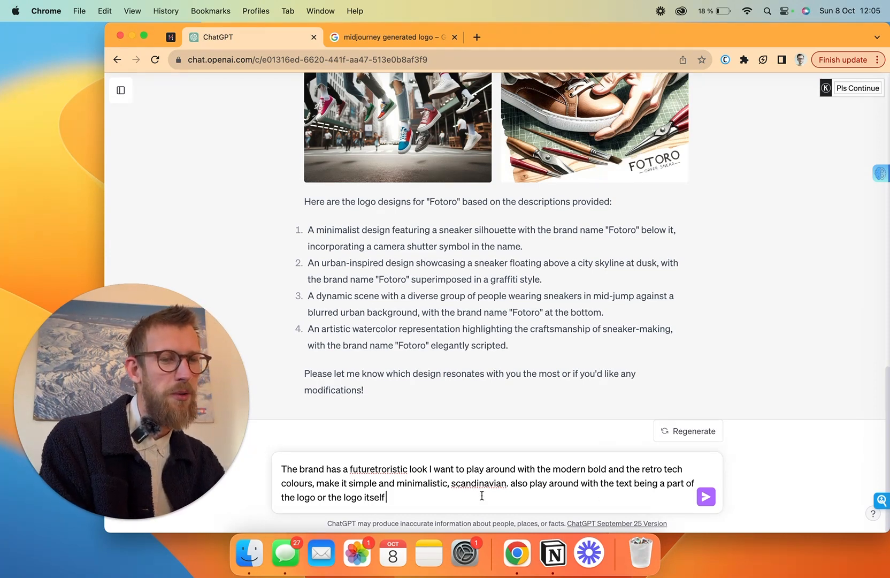
{"action": "left_click", "coordinate": [707, 497]}
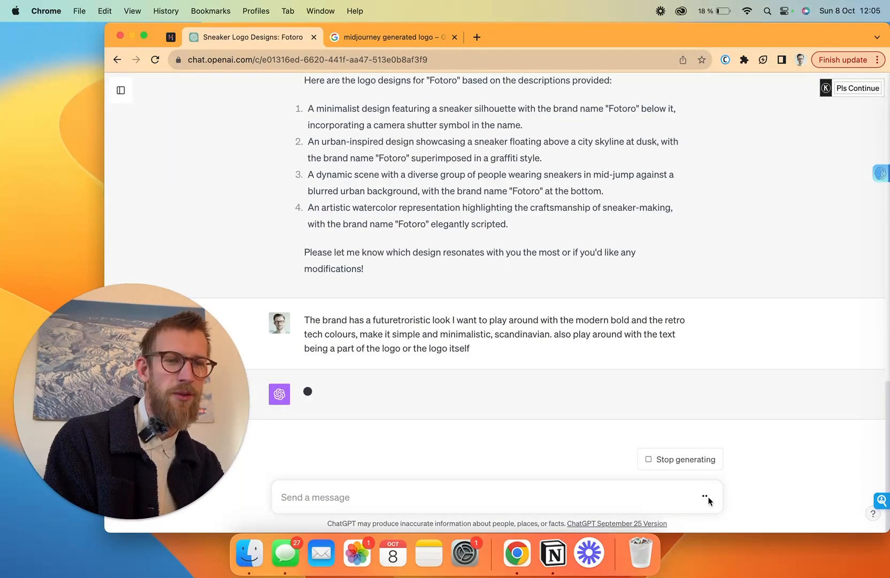
Compare the first Fotoro images with the updated minimalistic logo designs and their descriptions.
{"action": "scroll", "coordinate": [563, 282], "scroll_direction": "up", "scroll_amount": 10}
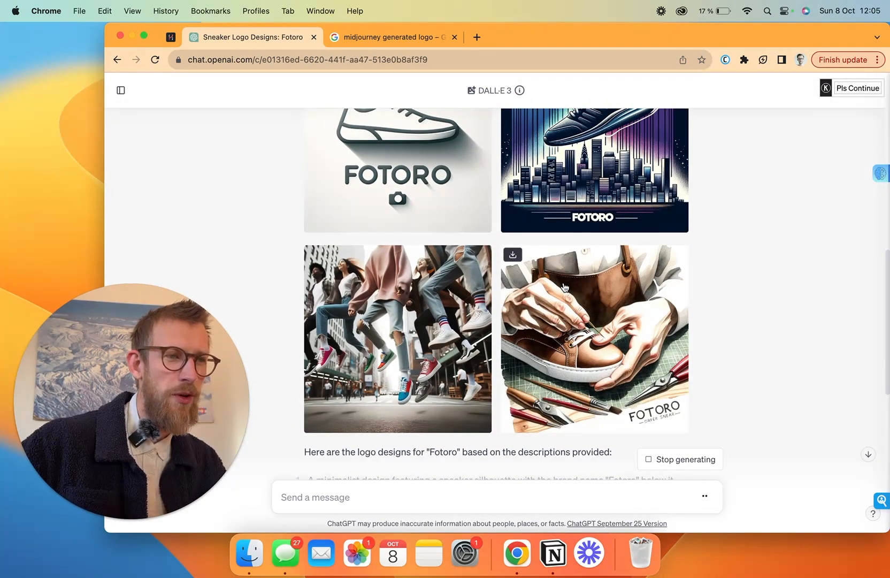
{"action": "scroll", "coordinate": [564, 287], "scroll_direction": "up", "scroll_amount": 3}
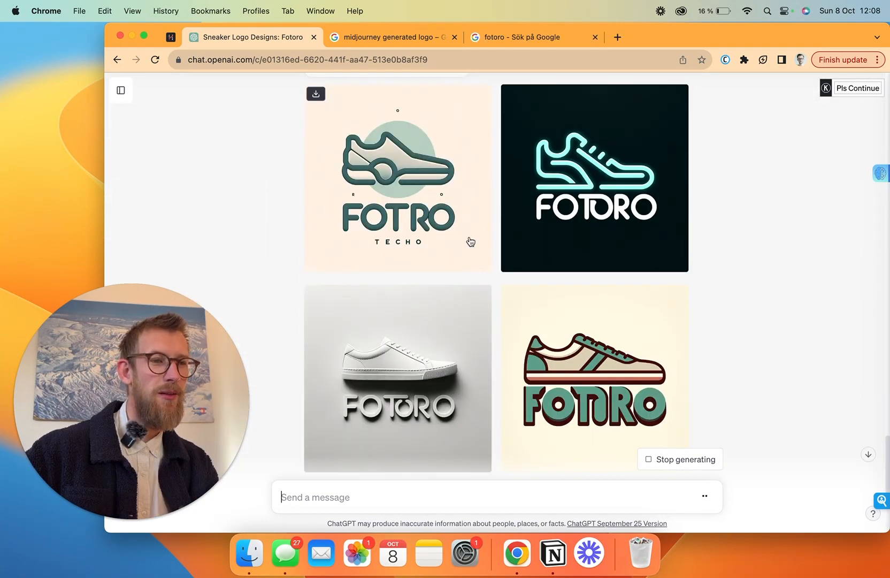
{"action": "scroll", "coordinate": [470, 242], "scroll_direction": "down", "scroll_amount": 3}
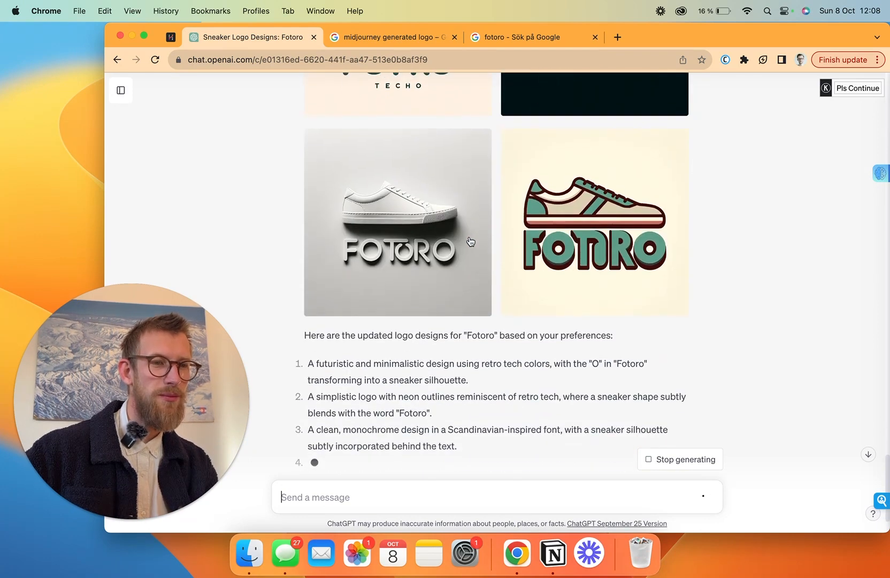
{"action": "scroll", "coordinate": [470, 242], "scroll_direction": "up", "scroll_amount": 1}
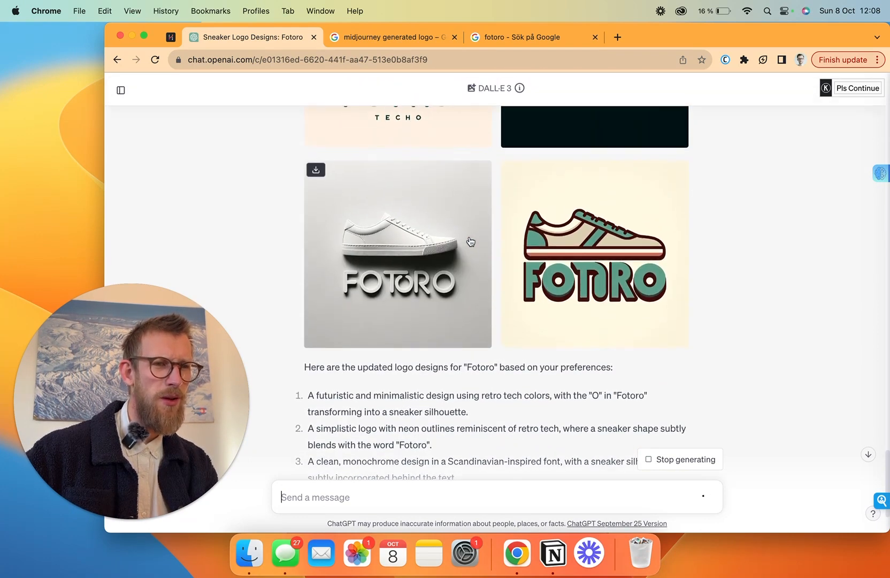
{"action": "scroll", "coordinate": [471, 242], "scroll_direction": "up", "scroll_amount": 3}
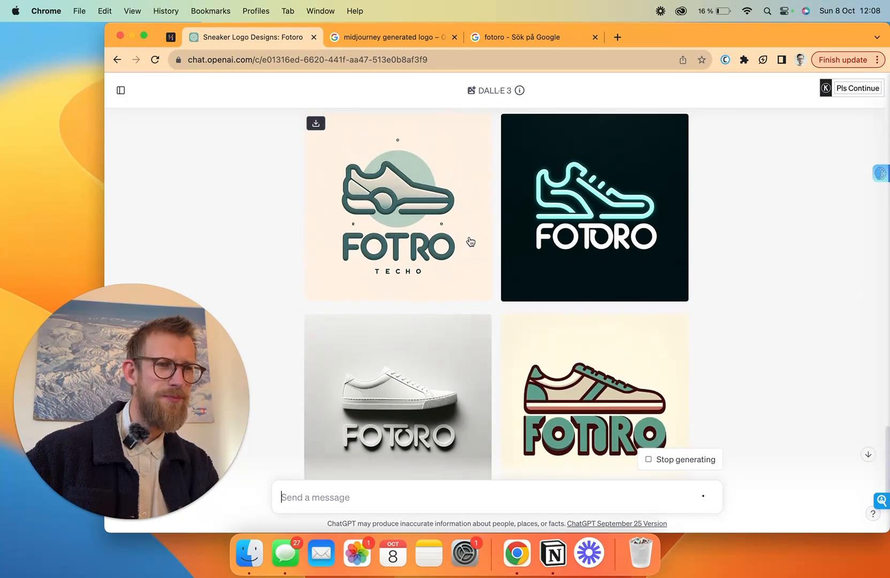
{"action": "scroll", "coordinate": [471, 241], "scroll_direction": "down", "scroll_amount": 6}
Send the prompt "more back to the future, gradiand grain tech modern speed stipe neon but not neon glow".
{"action": "type", "text": "more"}
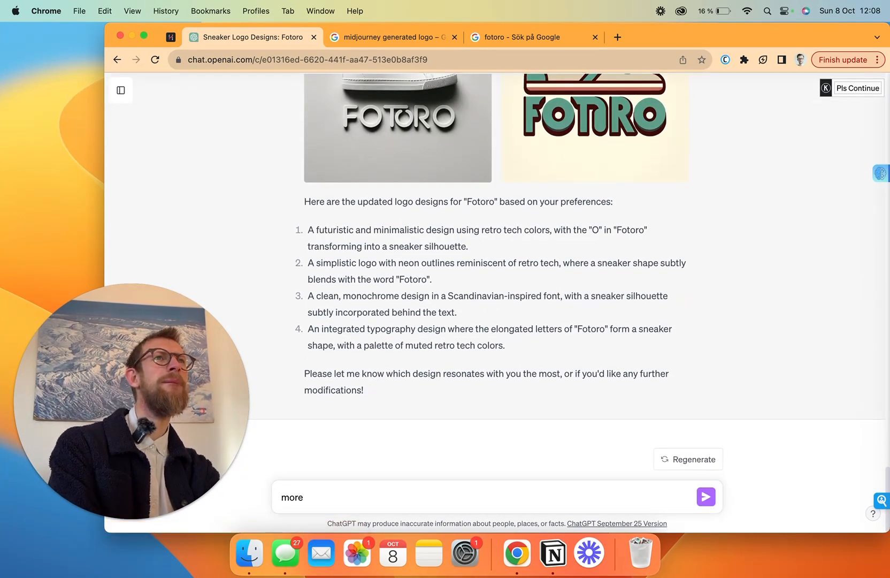
{"action": "type", "text": " back t"}
{"action": "key", "text": "BackSpace"}
{"action": "type", "text": "back to the future, gradiand grain tech modern speed stipe neon but not neon glow"}
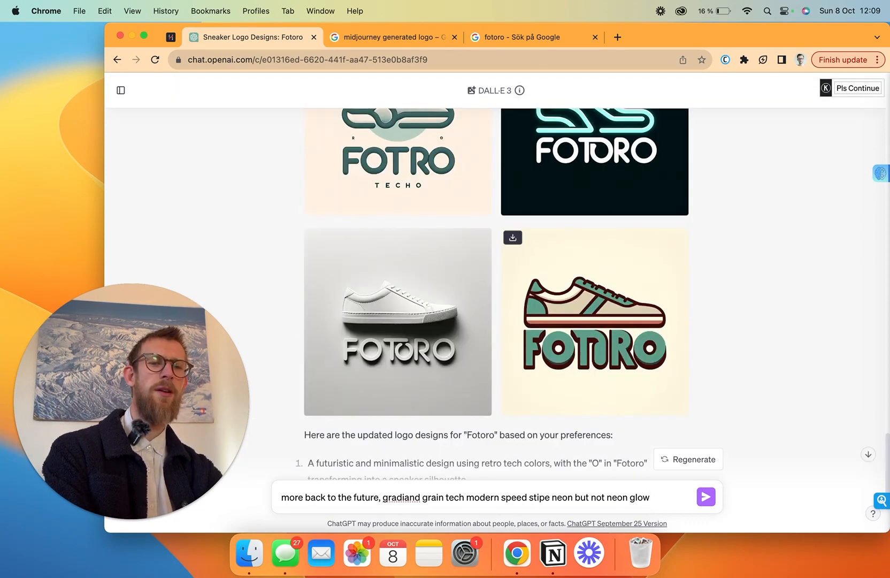
{"action": "scroll", "coordinate": [574, 248], "scroll_direction": "up", "scroll_amount": 3}
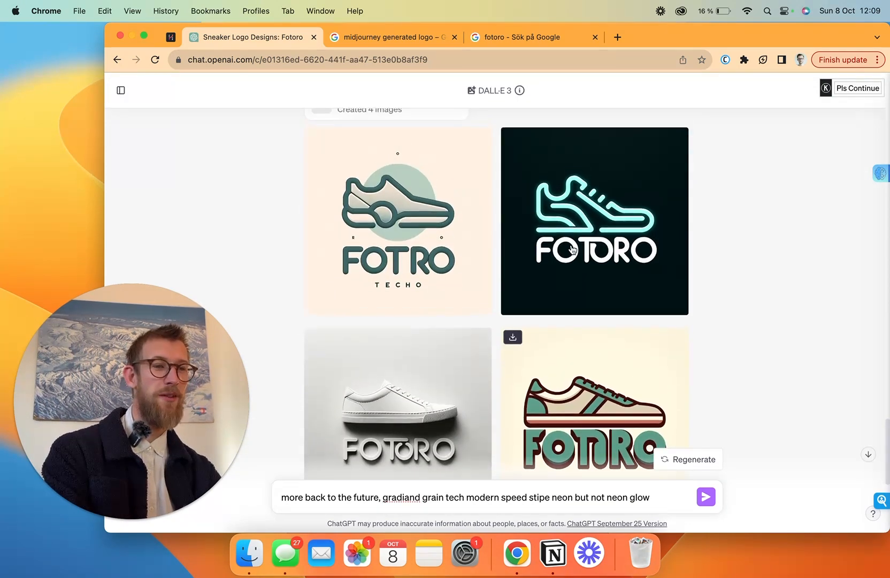
{"action": "scroll", "coordinate": [572, 248], "scroll_direction": "down", "scroll_amount": 2}
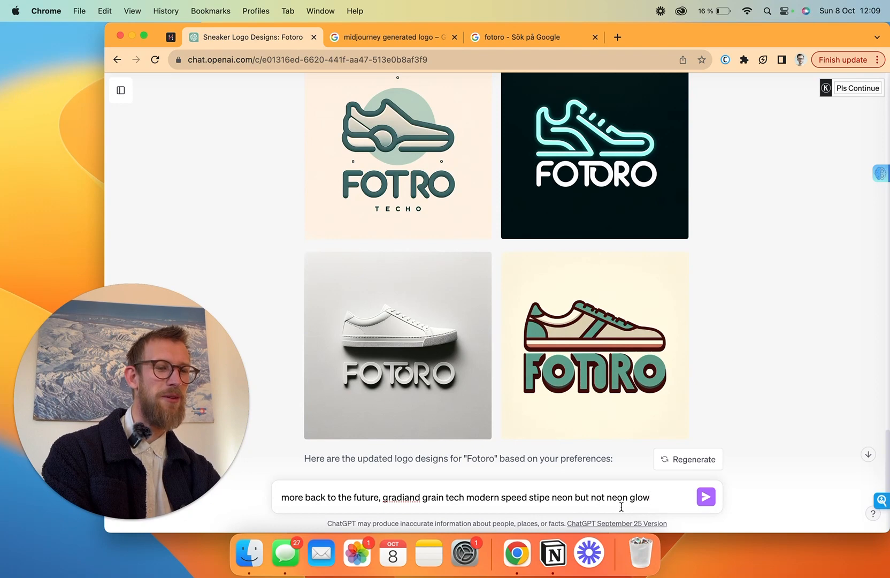
{"action": "left_click", "coordinate": [706, 497]}
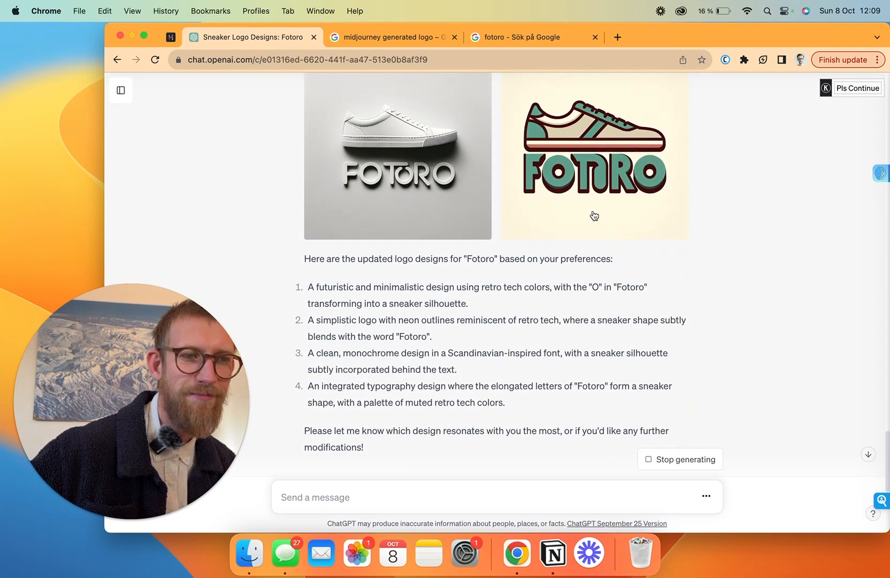
Examine the neon outline sneaker logo up close and the new set of Back to the Future style designs.
{"action": "scroll", "coordinate": [593, 216], "scroll_direction": "up", "scroll_amount": 5}
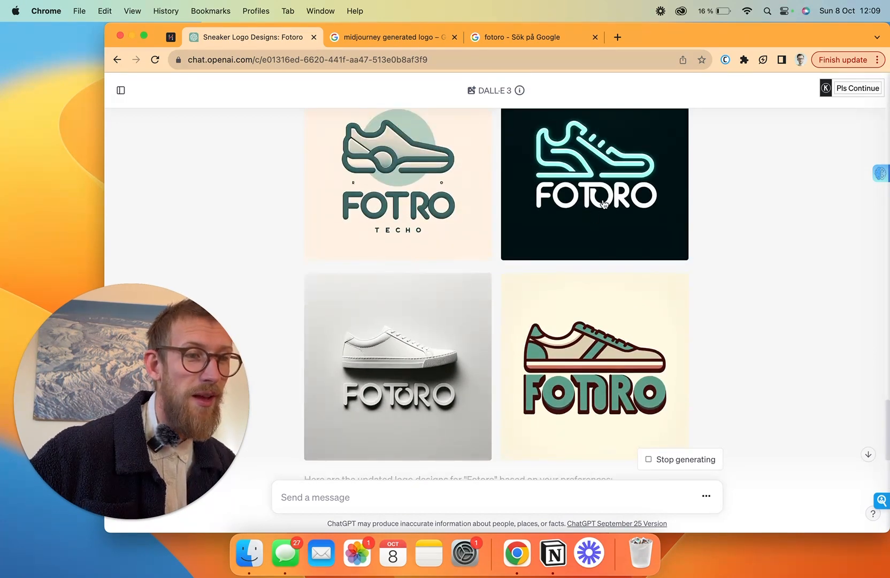
{"action": "scroll", "coordinate": [604, 205], "scroll_direction": "up", "scroll_amount": 1}
{"action": "scroll", "coordinate": [604, 220], "scroll_direction": "up", "scroll_amount": 5}
{"action": "scroll", "coordinate": [604, 219], "scroll_direction": "up", "scroll_amount": 2}
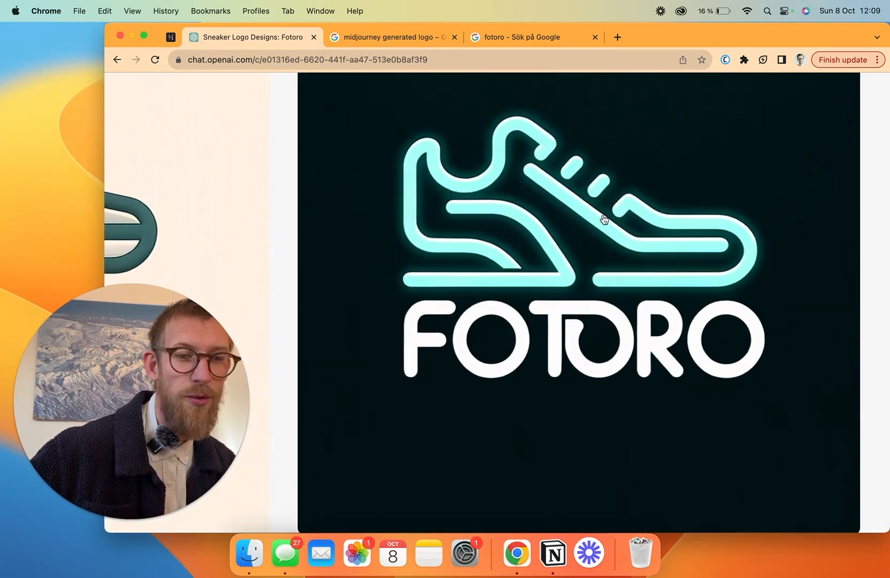
{"action": "scroll", "coordinate": [605, 219], "scroll_direction": "right", "scroll_amount": 2}
{"action": "scroll", "coordinate": [603, 216], "scroll_direction": "down", "scroll_amount": 5}
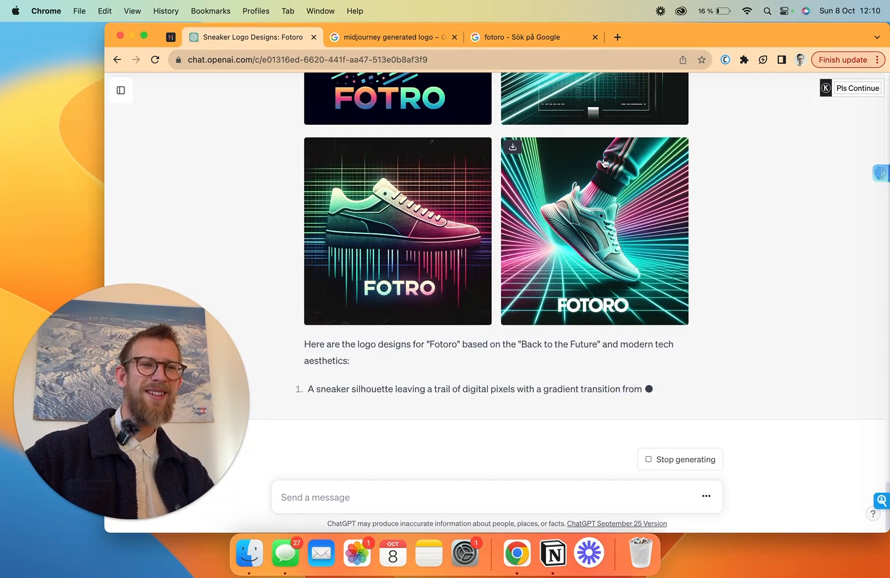
{"action": "scroll", "coordinate": [604, 163], "scroll_direction": "up", "scroll_amount": 3}
{"action": "scroll", "coordinate": [604, 163], "scroll_direction": "up", "scroll_amount": 2}
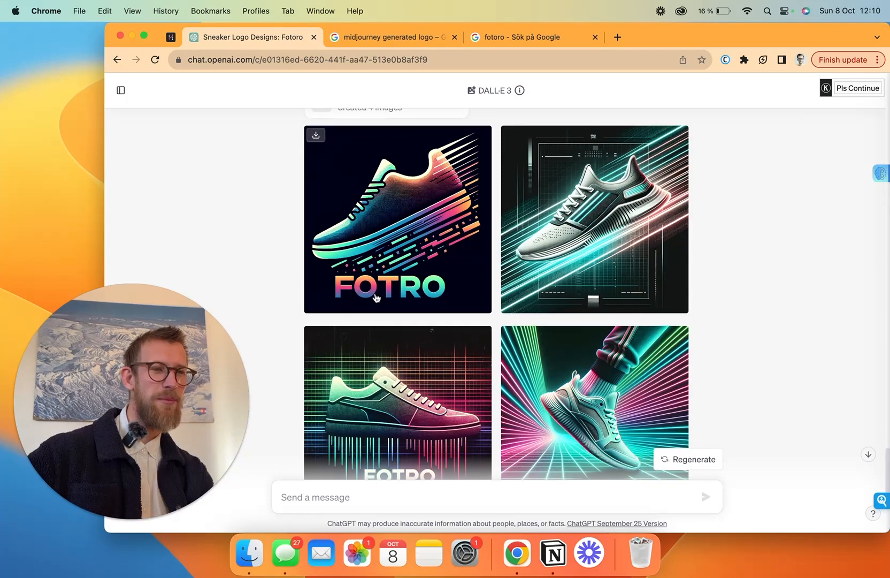
{"action": "scroll", "coordinate": [423, 256], "scroll_direction": "down", "scroll_amount": 4}
{"action": "scroll", "coordinate": [461, 286], "scroll_direction": "up", "scroll_amount": 1}
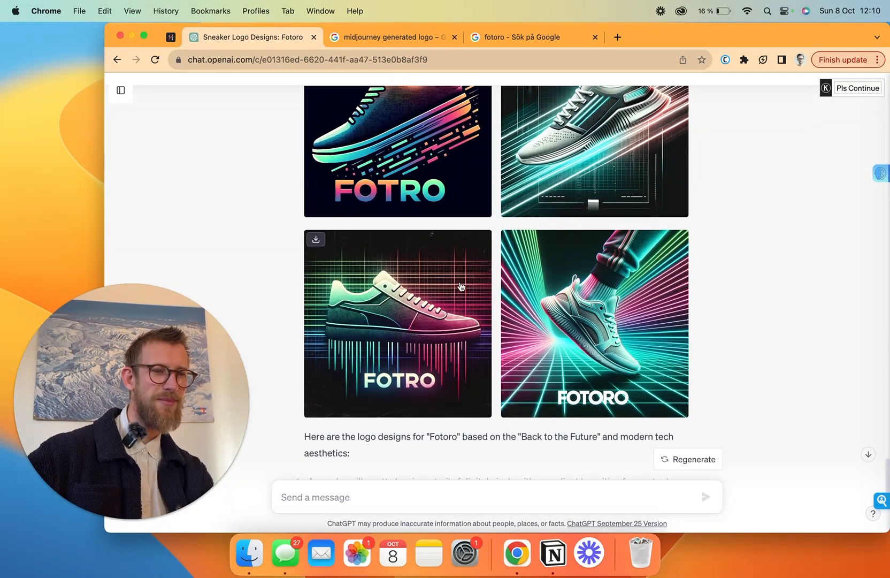
Examine the four Back to the Future style designs and their descriptions, viewing the running-shoe image with the FOTORO text up close.
{"action": "scroll", "coordinate": [461, 284], "scroll_direction": "up", "scroll_amount": 2}
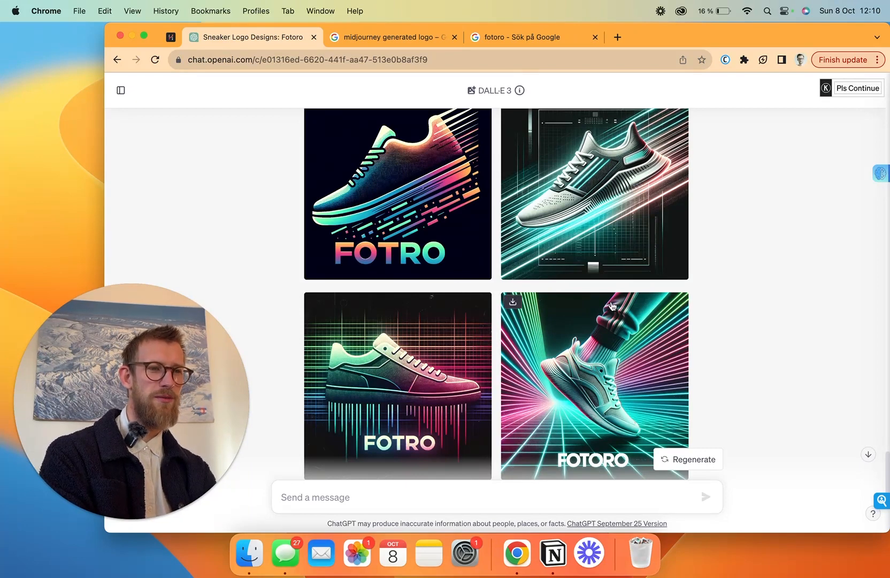
{"action": "scroll", "coordinate": [581, 475], "scroll_direction": "down", "scroll_amount": 4}
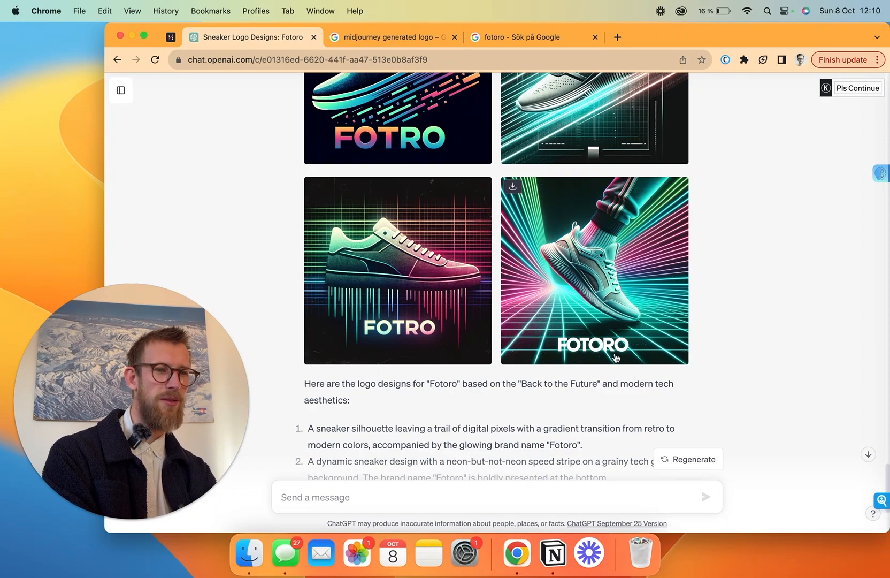
{"action": "scroll", "coordinate": [575, 317], "scroll_direction": "up", "scroll_amount": 5}
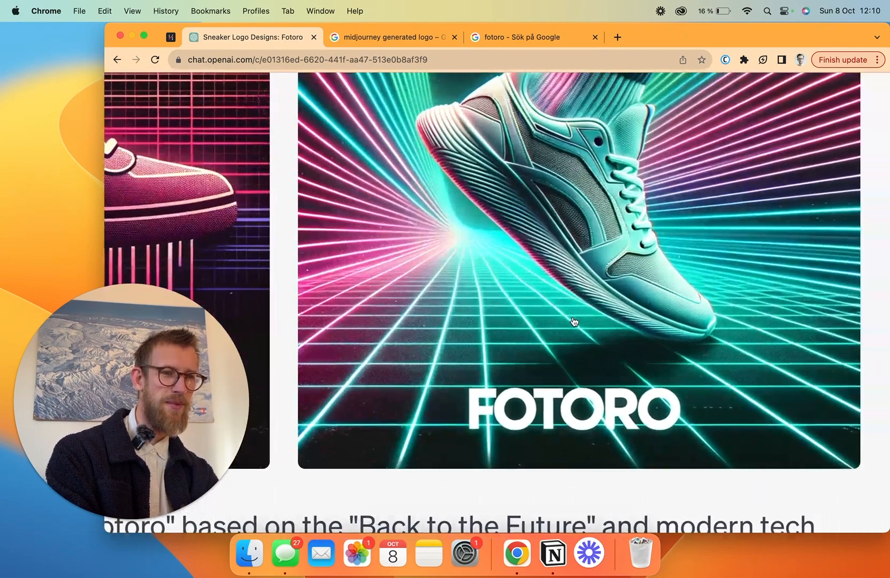
{"action": "scroll", "coordinate": [540, 417], "scroll_direction": "down", "scroll_amount": 5}
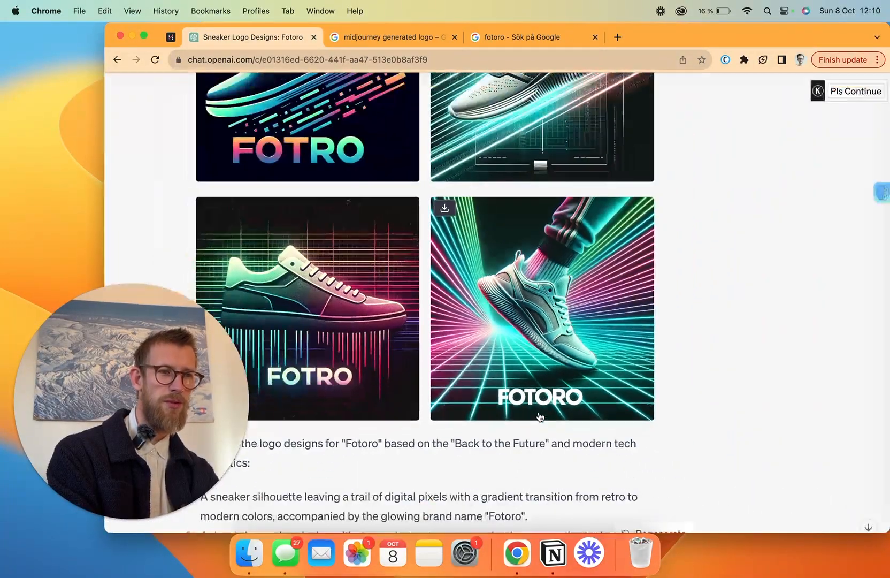
{"action": "scroll", "coordinate": [535, 330], "scroll_direction": "up", "scroll_amount": 5}
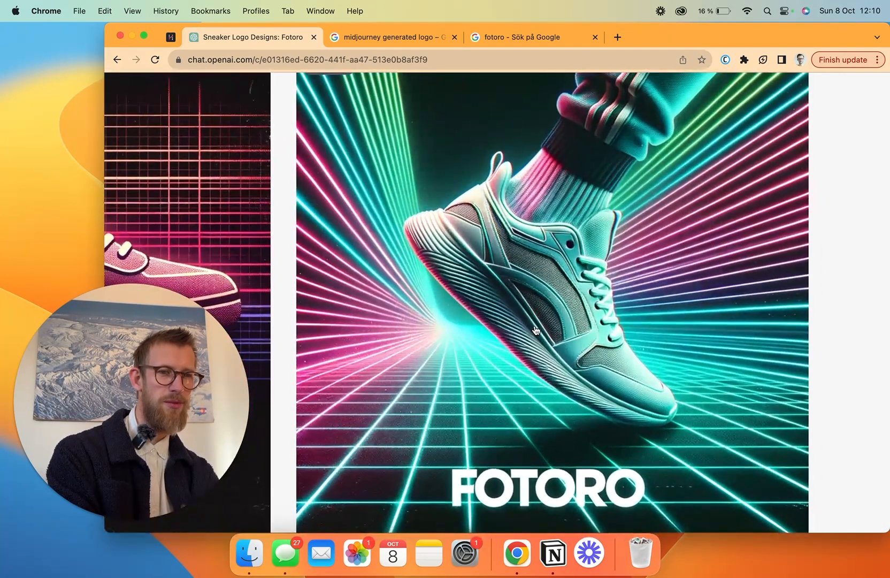
{"action": "scroll", "coordinate": [536, 330], "scroll_direction": "down", "scroll_amount": 5}
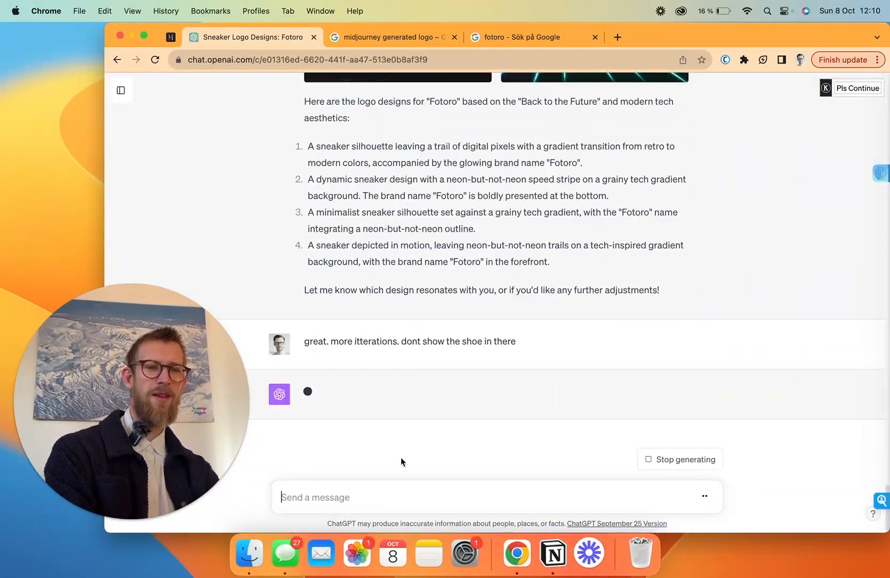
{"action": "scroll", "coordinate": [440, 282], "scroll_direction": "up", "scroll_amount": 2}
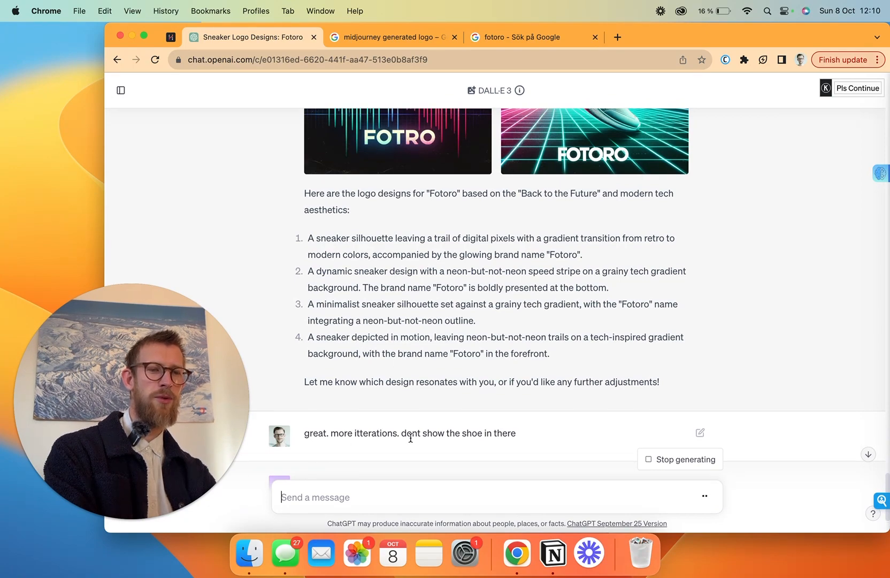
{"action": "scroll", "coordinate": [514, 258], "scroll_direction": "down", "scroll_amount": 15}
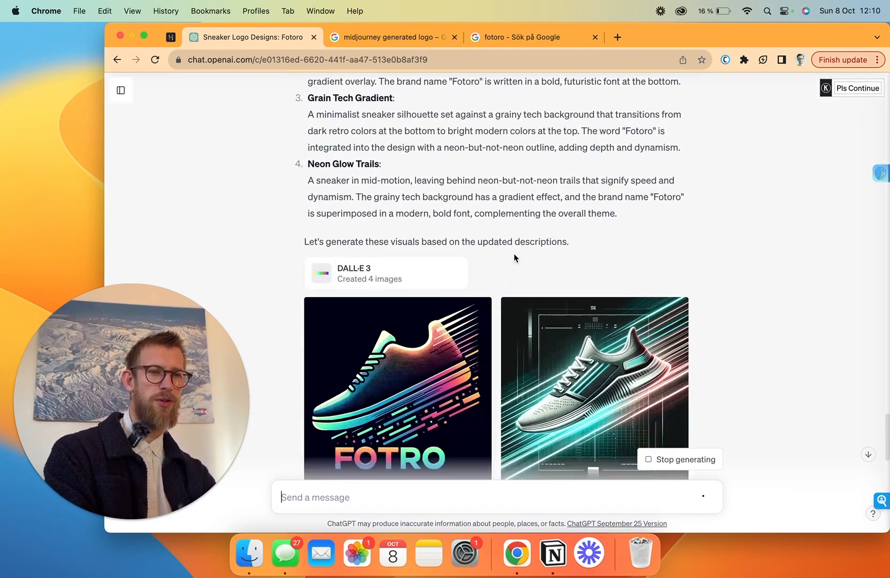
{"action": "scroll", "coordinate": [515, 258], "scroll_direction": "down", "scroll_amount": 2}
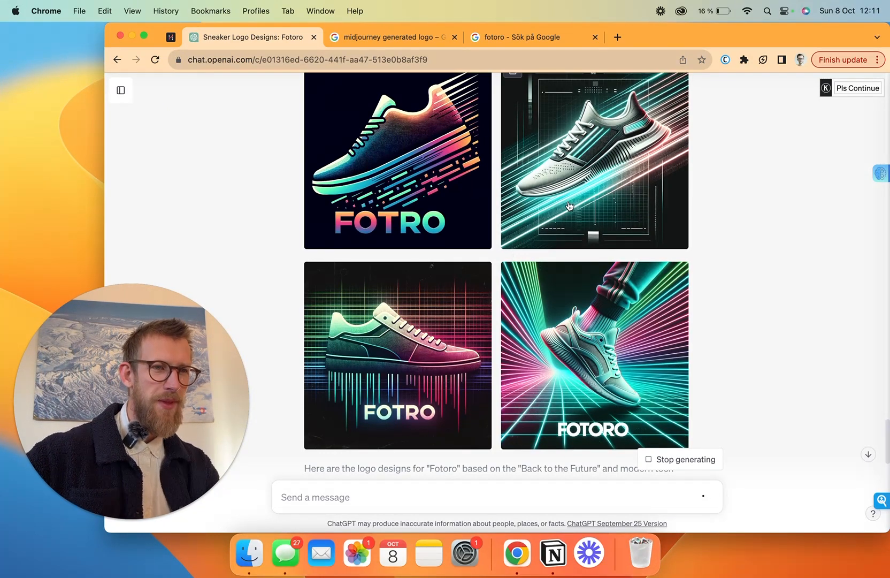
{"action": "scroll", "coordinate": [569, 206], "scroll_direction": "down", "scroll_amount": 5}
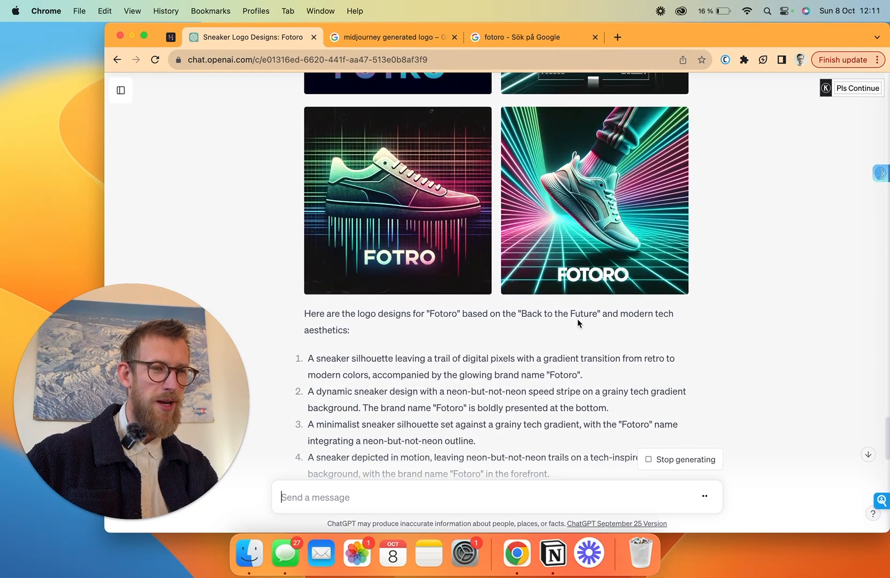
{"action": "scroll", "coordinate": [578, 318], "scroll_direction": "up", "scroll_amount": 5}
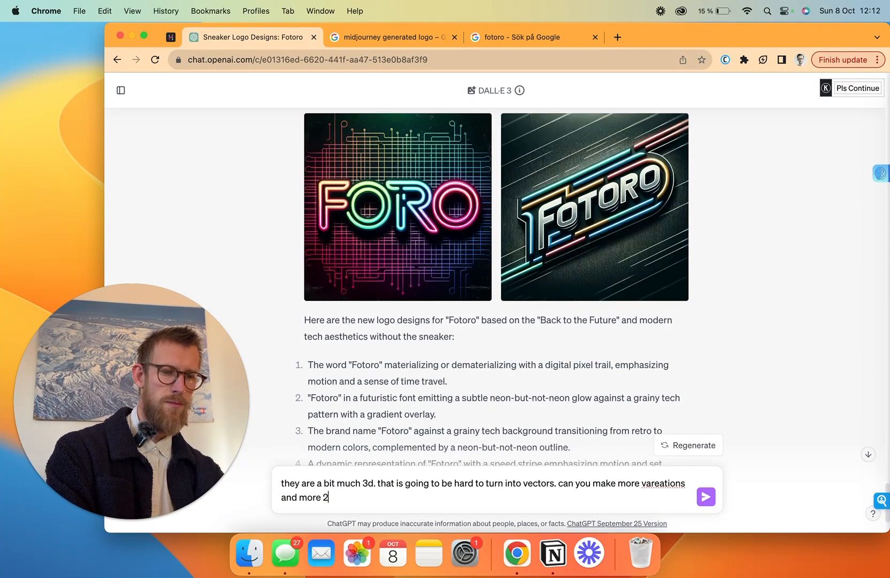
Send the prompt "they are a bit much 3d. that is going to be hard to turn into vectors. can you make more vareations and more 2d".
{"action": "type", "text": "d"}
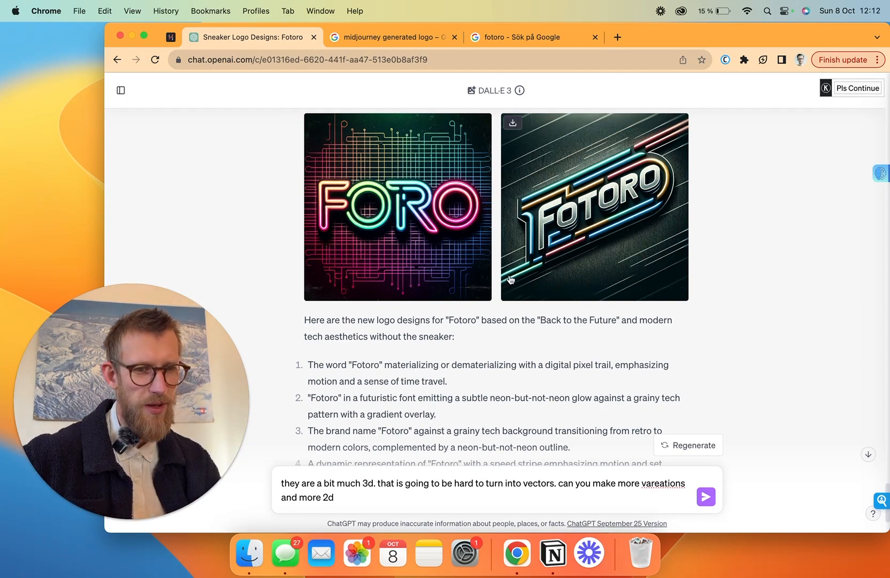
{"action": "scroll", "coordinate": [510, 279], "scroll_direction": "up", "scroll_amount": 5}
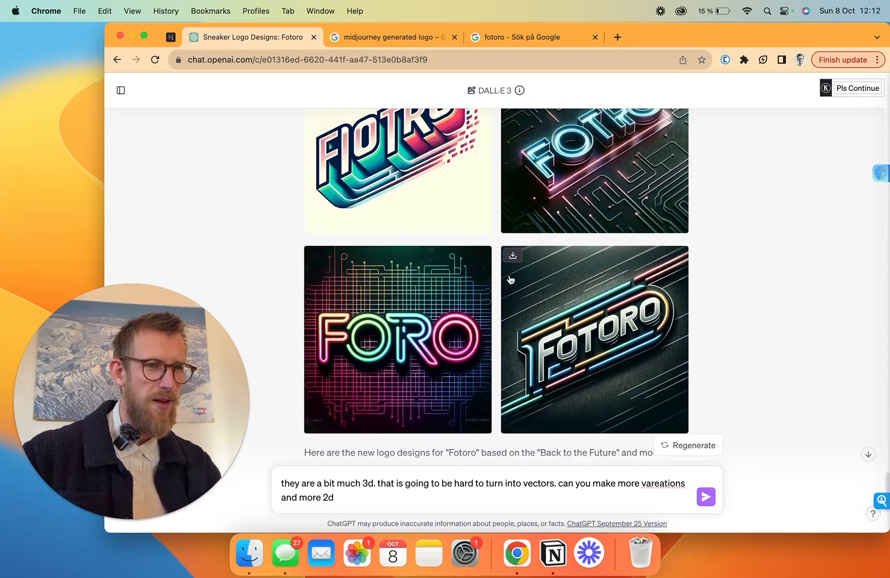
{"action": "scroll", "coordinate": [511, 279], "scroll_direction": "down", "scroll_amount": 1}
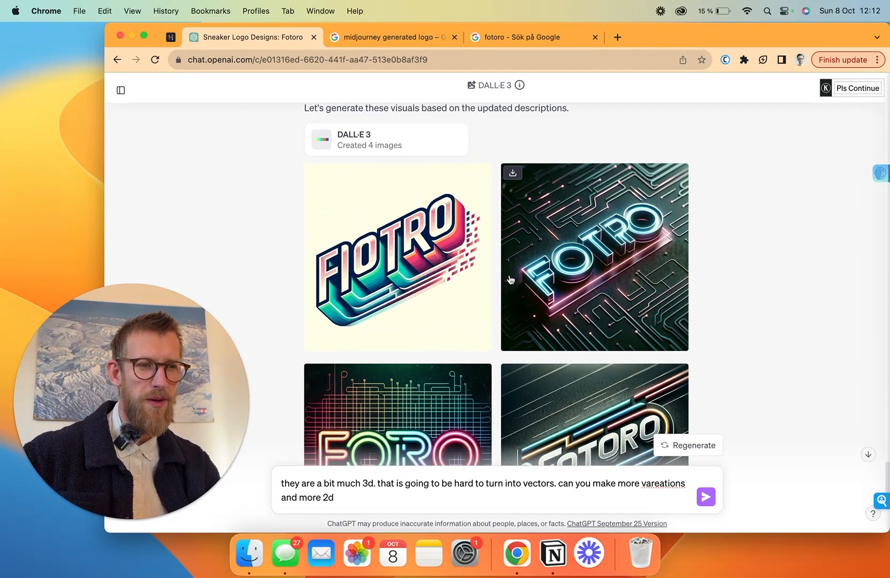
{"action": "scroll", "coordinate": [511, 279], "scroll_direction": "down", "scroll_amount": 6}
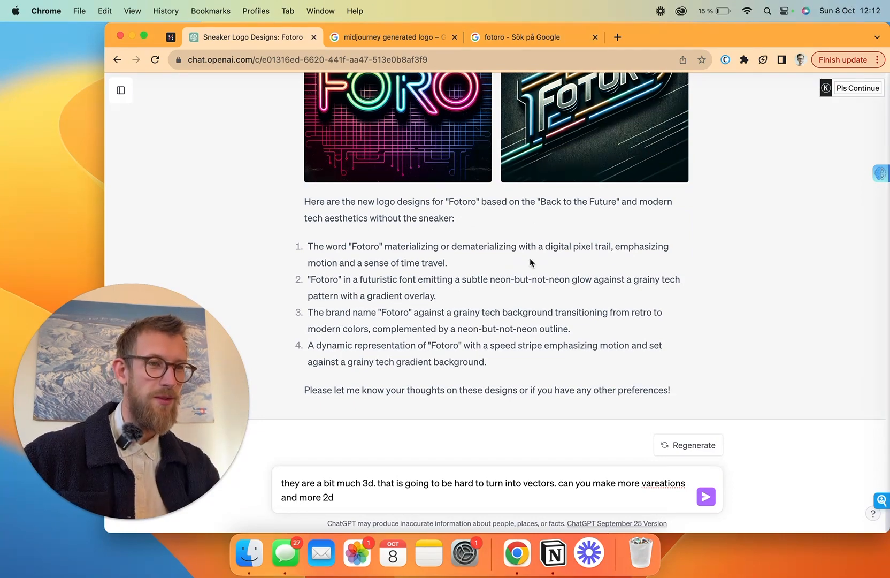
{"action": "scroll", "coordinate": [530, 260], "scroll_direction": "up", "scroll_amount": 5}
{"action": "scroll", "coordinate": [531, 263], "scroll_direction": "down", "scroll_amount": 5}
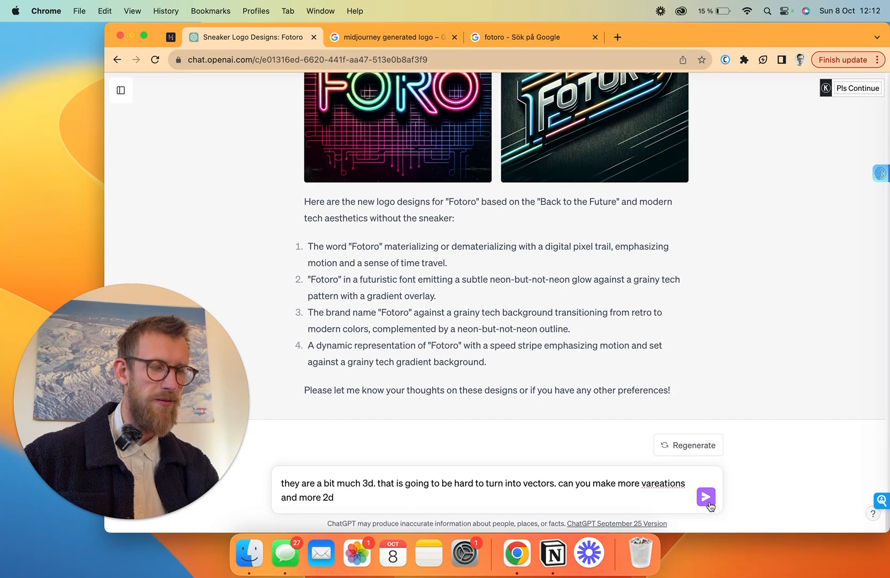
{"action": "left_click", "coordinate": [708, 502]}
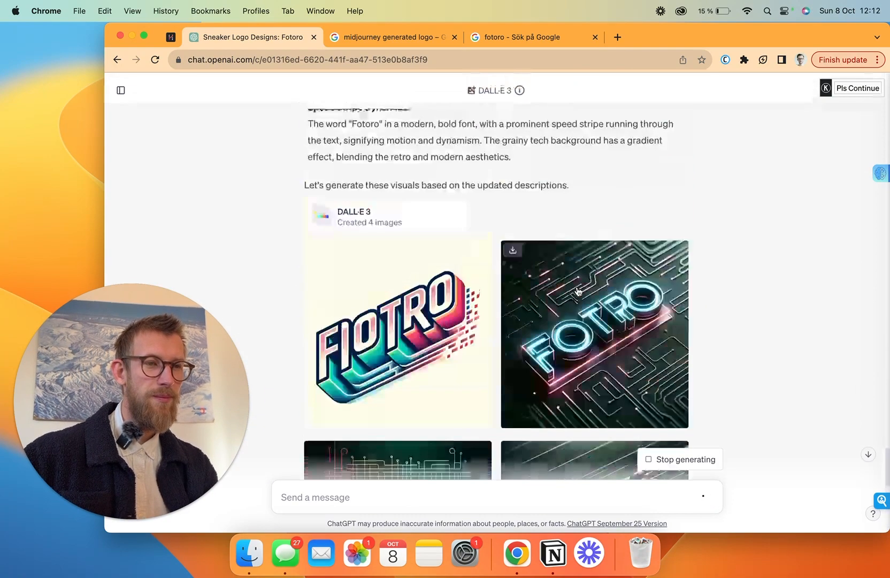
Send the prompt "I like the first one. make it say the whole word though and make it a bit more speed, space tech. just a little".
{"action": "scroll", "coordinate": [535, 291], "scroll_direction": "down", "scroll_amount": 10}
{"action": "scroll", "coordinate": [424, 289], "scroll_direction": "up", "scroll_amount": 3}
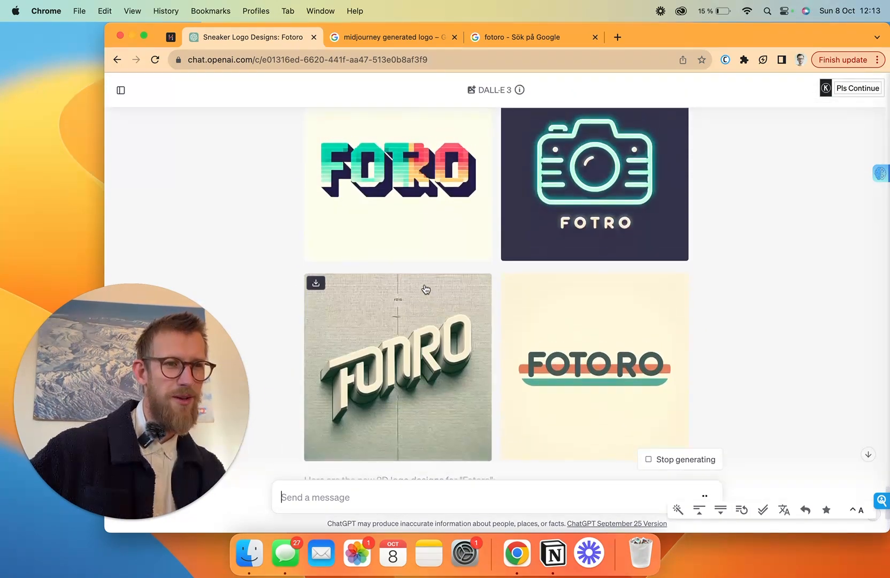
{"action": "scroll", "coordinate": [425, 288], "scroll_direction": "up", "scroll_amount": 3}
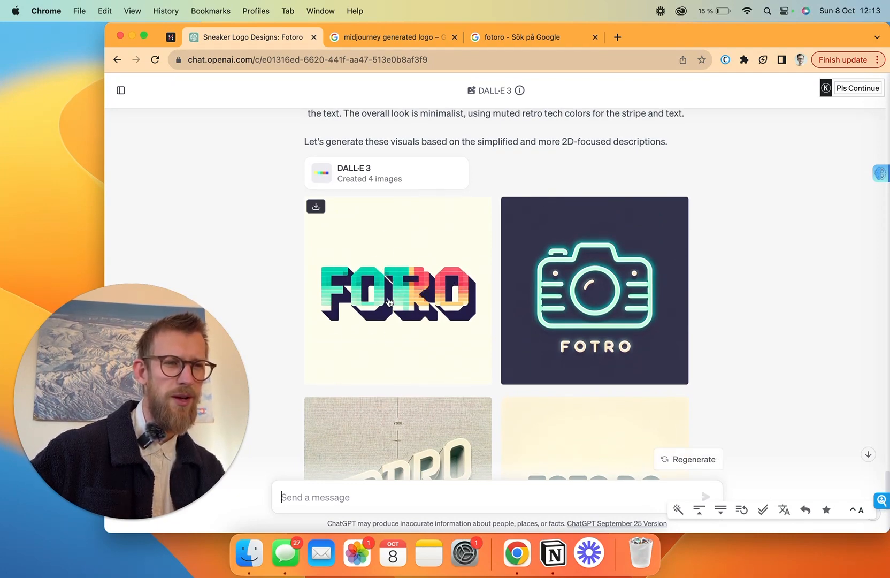
{"action": "scroll", "coordinate": [406, 369], "scroll_direction": "down", "scroll_amount": 5}
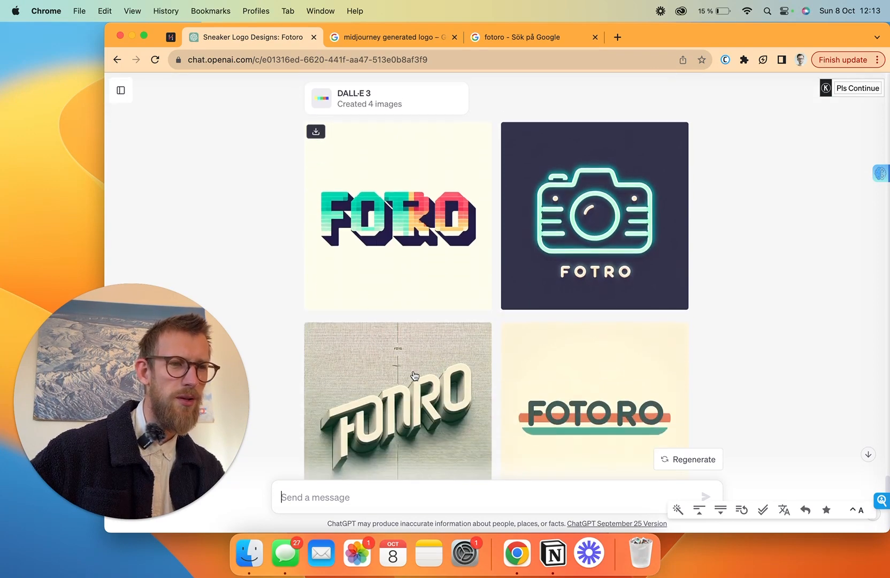
{"action": "scroll", "coordinate": [415, 376], "scroll_direction": "up", "scroll_amount": 4}
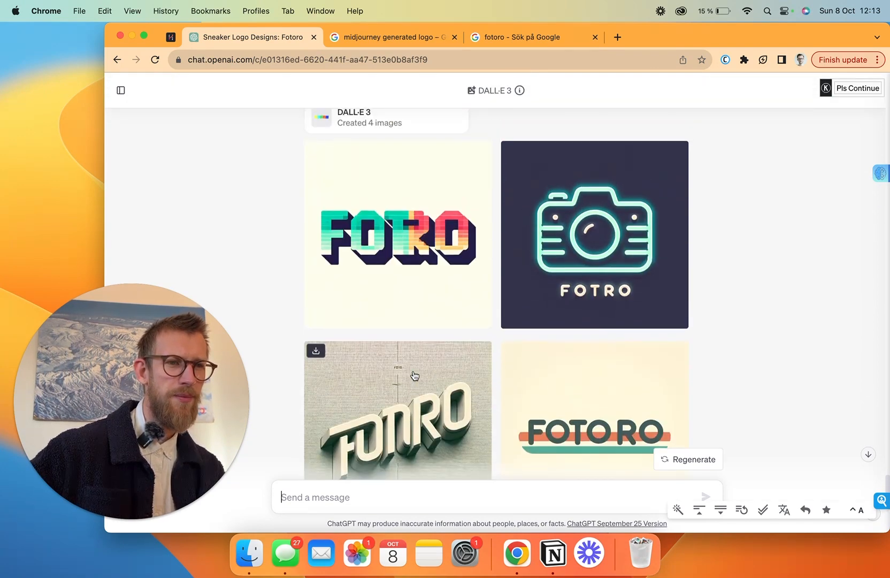
{"action": "scroll", "coordinate": [415, 377], "scroll_direction": "down", "scroll_amount": 2}
{"action": "type", "text": "I like"}
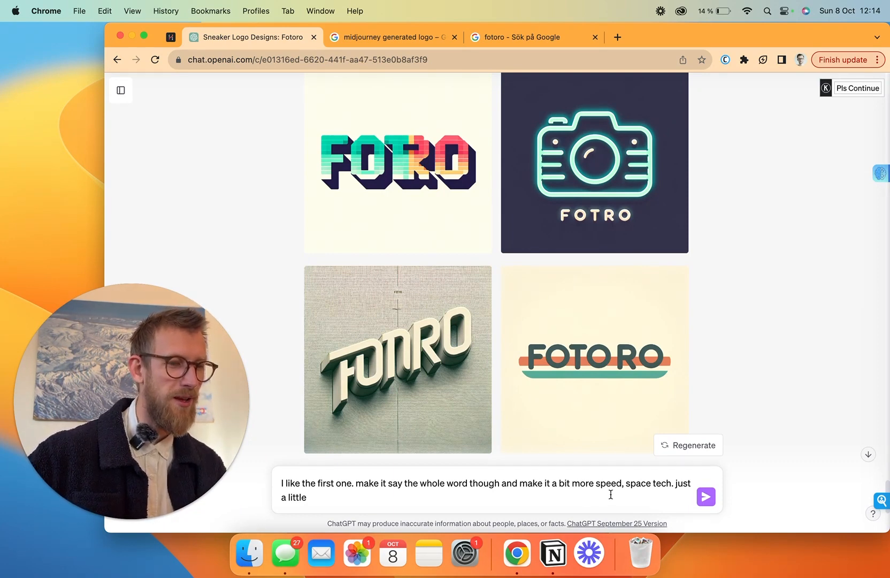
{"action": "key", "text": "Return"}
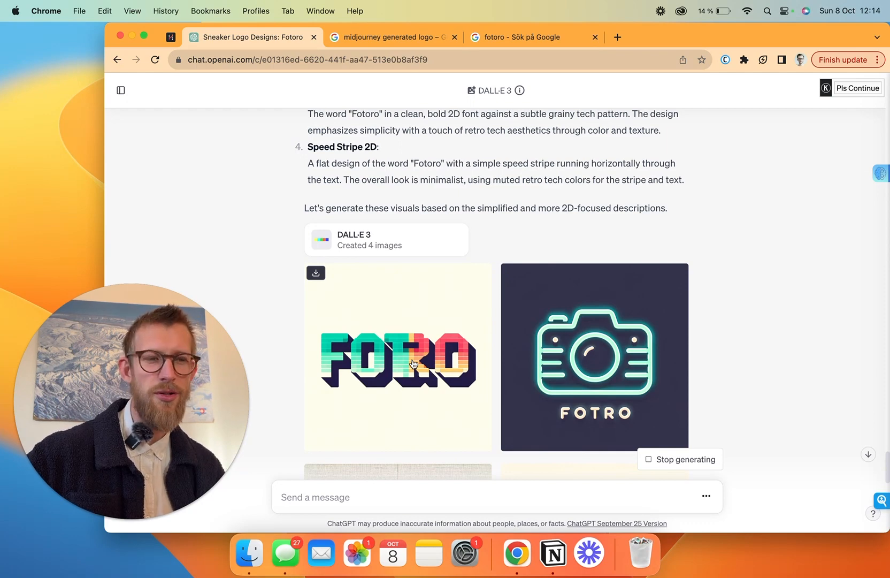
Reject the refined space-tech logo design by sending the reply "no... god noo.".
{"action": "scroll", "coordinate": [414, 364], "scroll_direction": "down", "scroll_amount": 1}
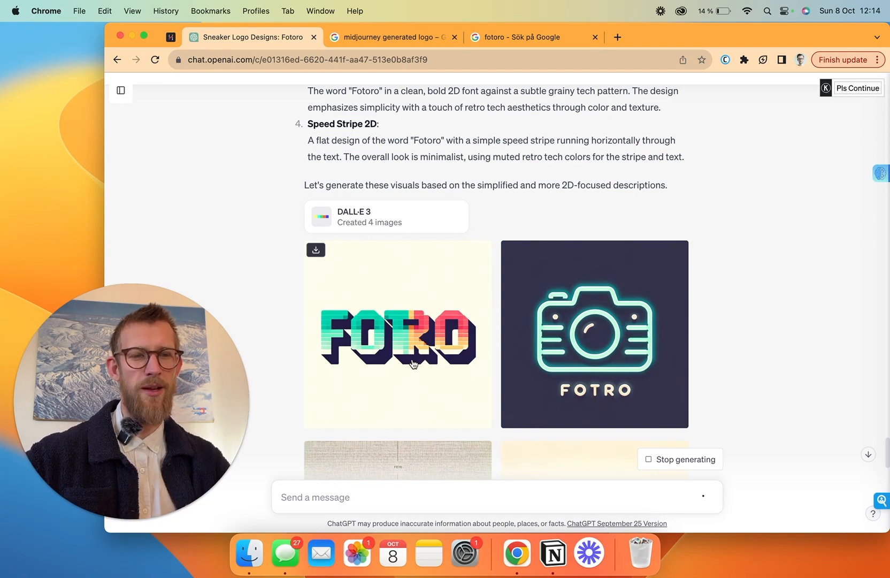
{"action": "scroll", "coordinate": [413, 364], "scroll_direction": "down", "scroll_amount": 7}
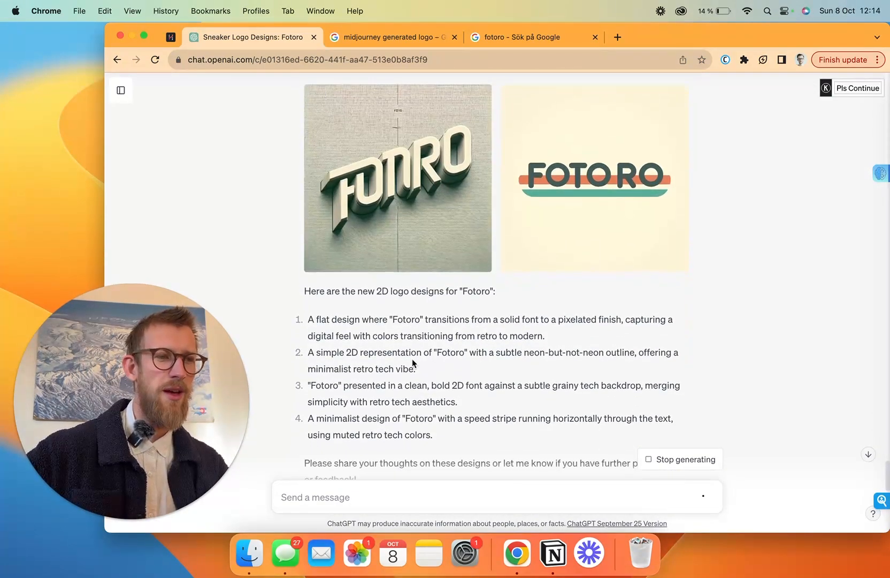
{"action": "scroll", "coordinate": [414, 364], "scroll_direction": "up", "scroll_amount": 5}
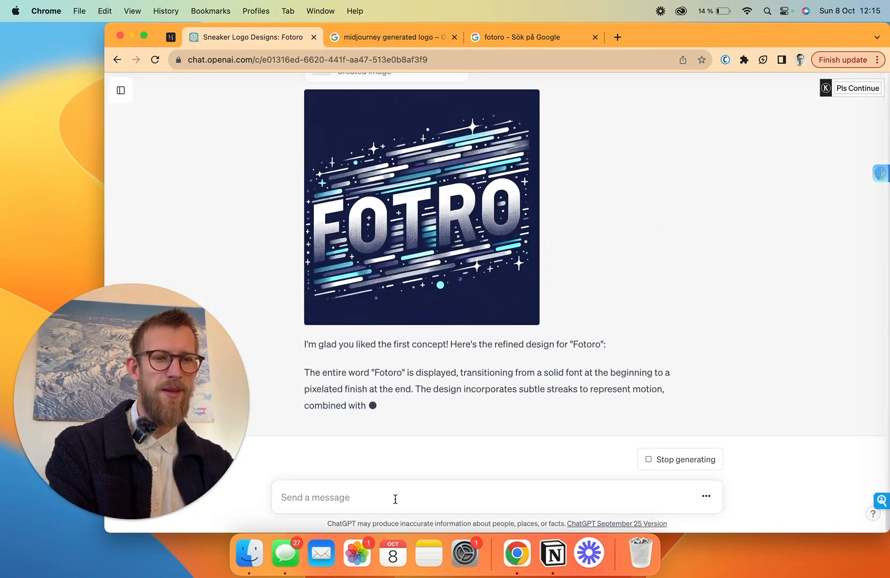
{"action": "type", "text": "no"}
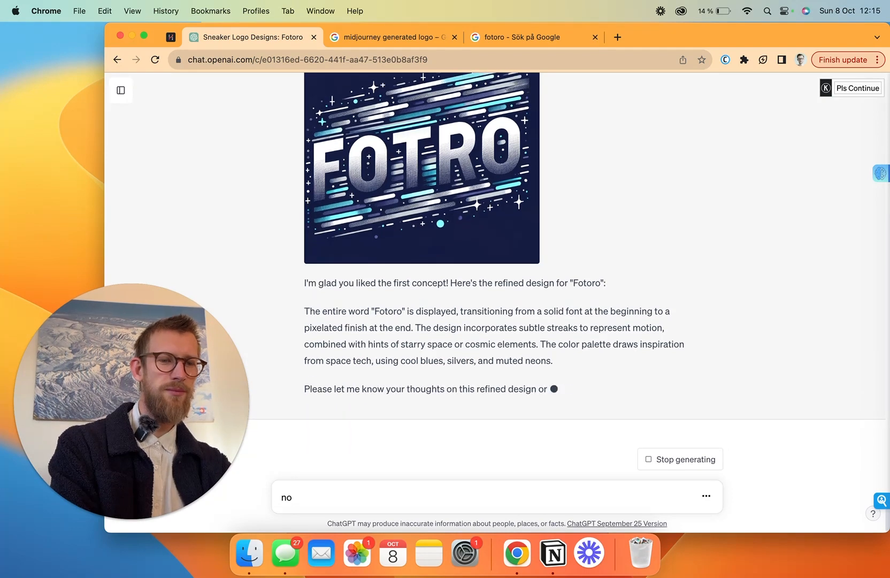
{"action": "type", "text": "... god"}
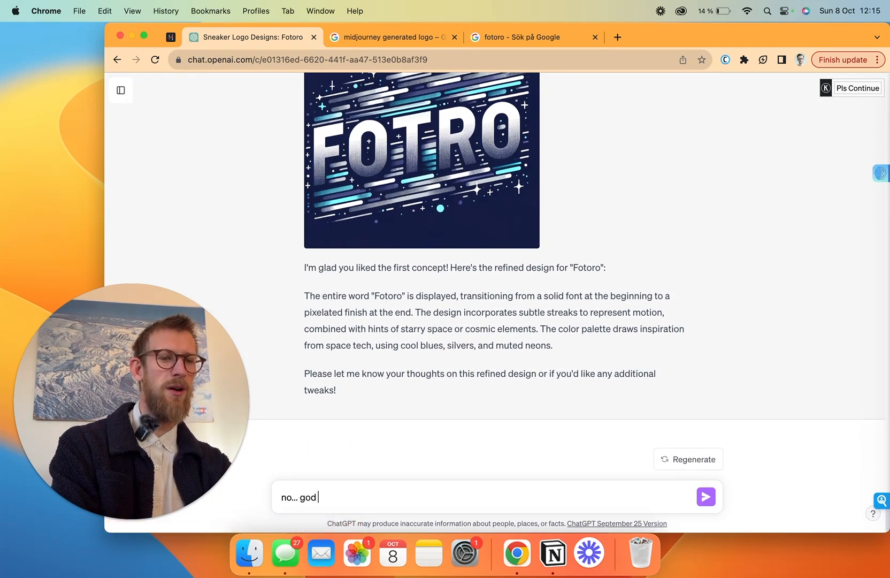
{"action": "type", "text": " noo."}
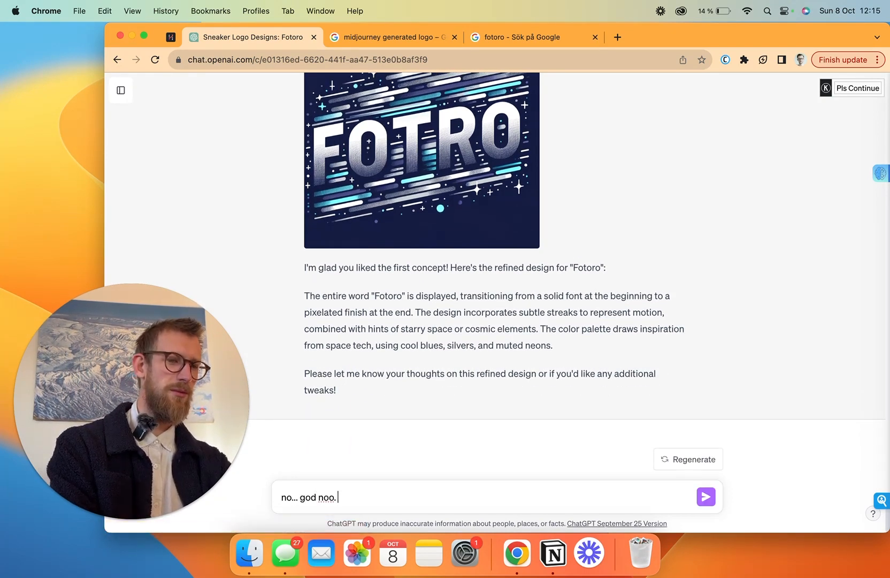
{"action": "key", "text": "Return"}
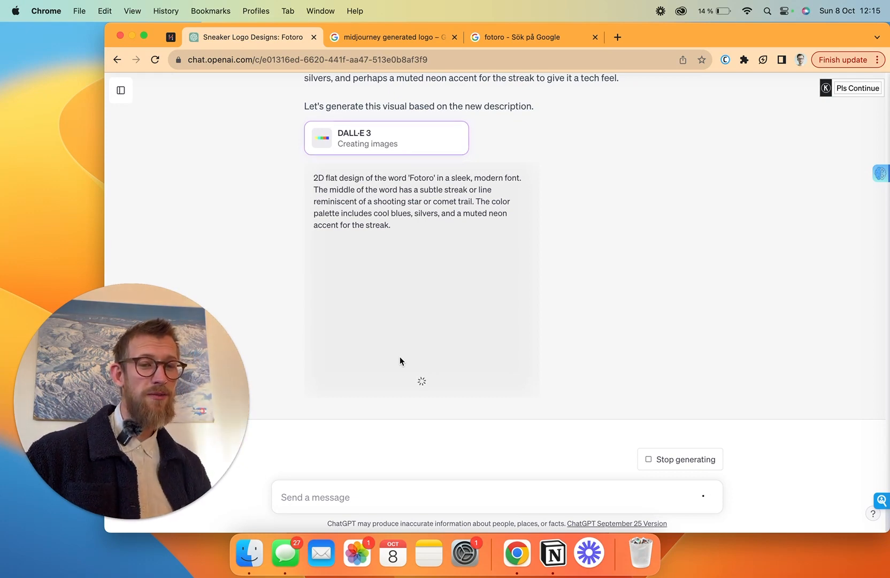
Send the feedback "You lost the colors and the text." and highlight the phrase about hints of space in the reply's Colors point.
{"action": "type", "text": "You"}
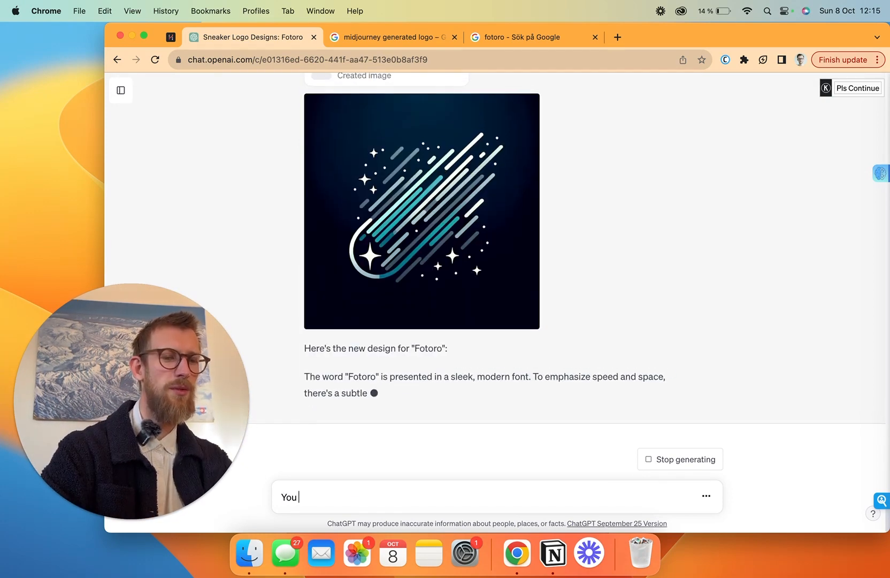
{"action": "type", "text": " lost the col"}
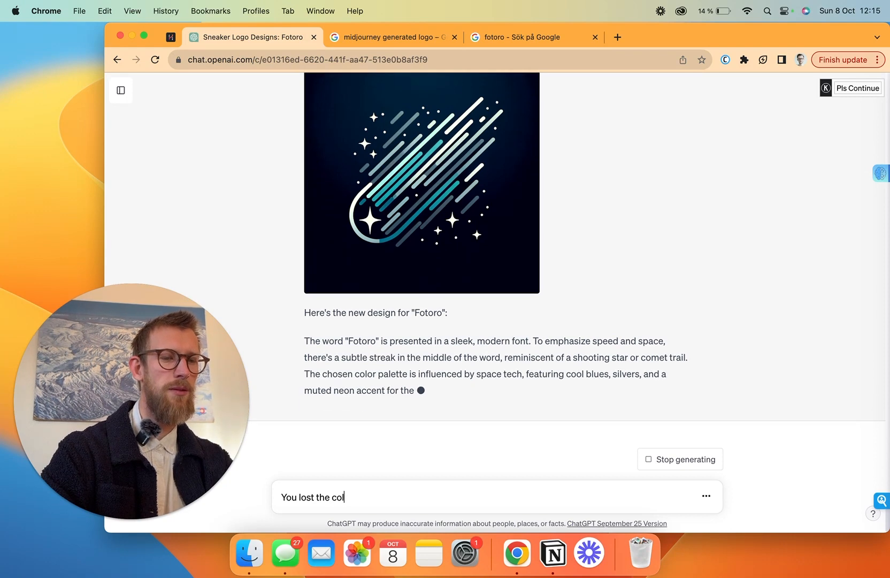
{"action": "type", "text": "opuir"}
{"action": "key", "text": "BackSpace"}
{"action": "key", "text": "BackSpace"}
{"action": "key", "text": "BackSpace"}
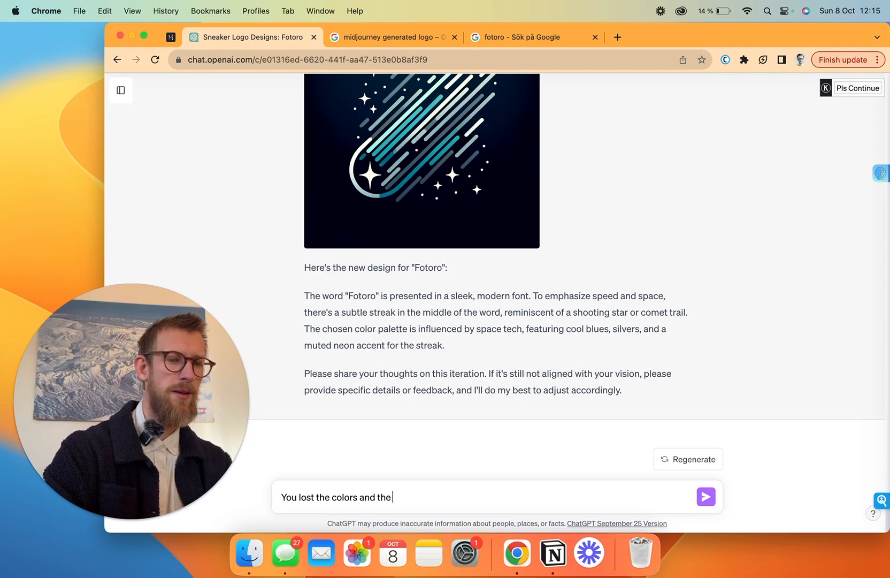
{"action": "type", "text": "rs and the text."}
{"action": "key", "text": "Return"}
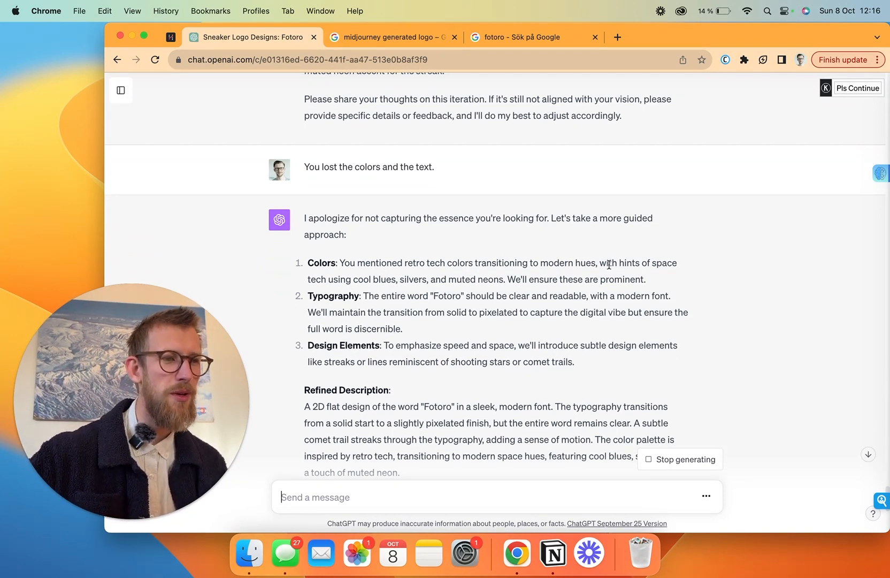
{"action": "left_click_drag", "start_coordinate": [608, 264], "coordinate": [688, 268]}
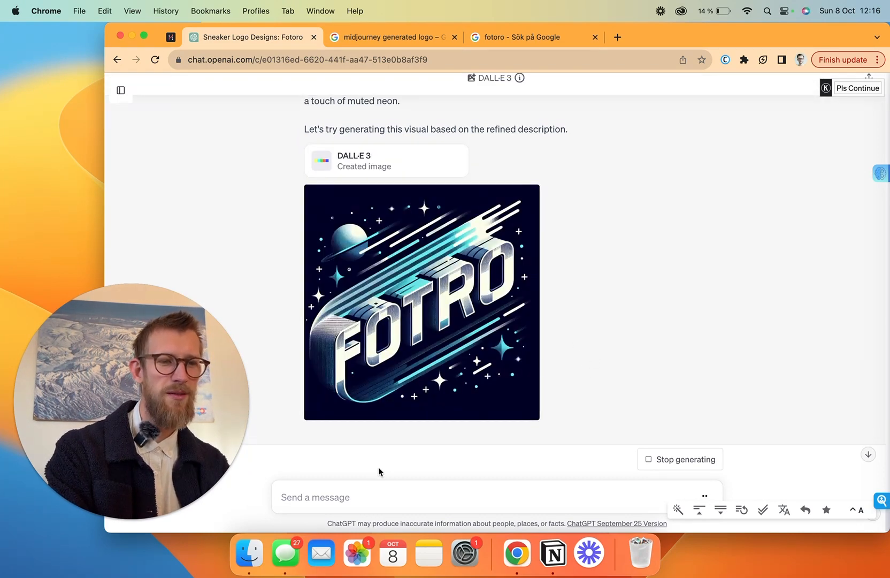
Send the prompt "forget about the blue. just go with the teal pink, tech, 70s. modern gradiant grain".
{"action": "left_click", "coordinate": [365, 497]}
{"action": "type", "text": "forget about the blue. just go with the teal pink, tech, 70s. modern"}
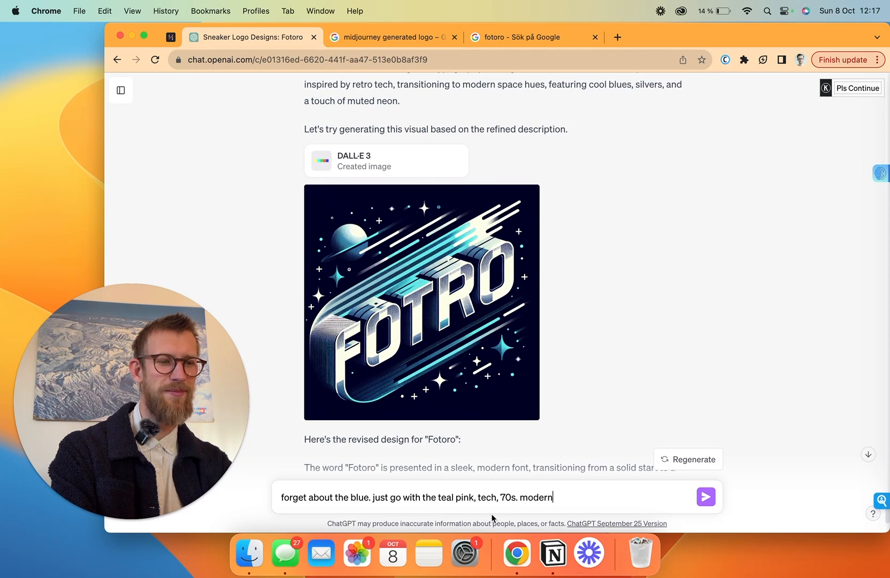
{"action": "type", "text": "gra"}
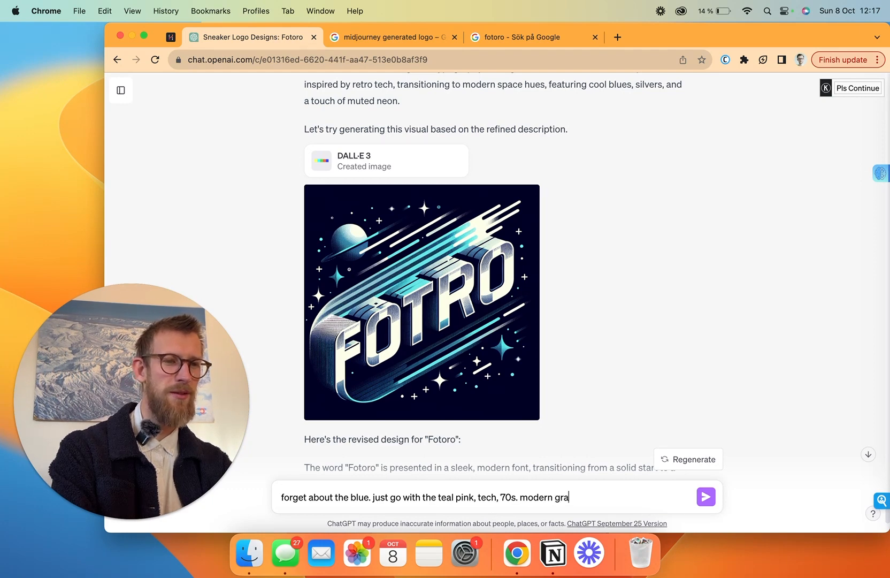
{"action": "type", "text": "diant "}
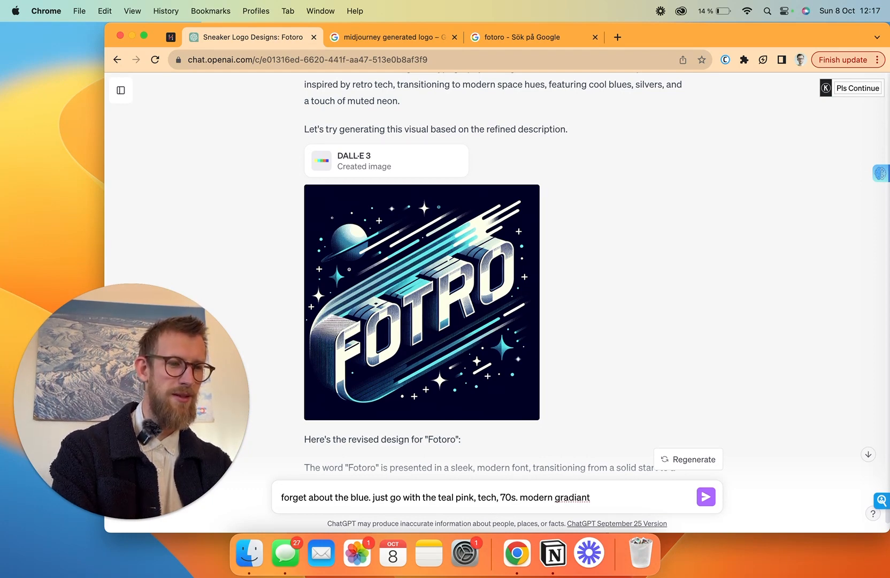
{"action": "type", "text": "t"}
{"action": "key", "text": "BackSpace"}
{"action": "type", "text": "grain"}
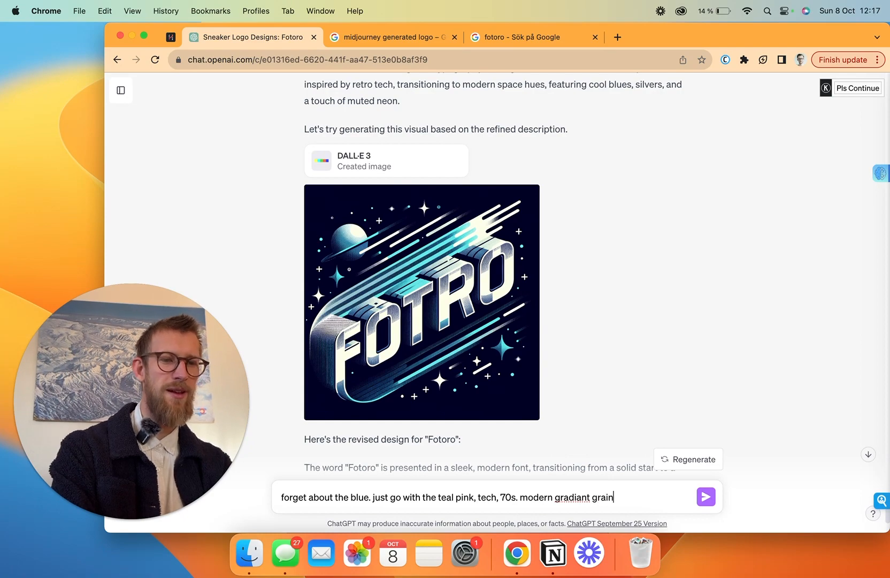
{"action": "key", "text": "Return"}
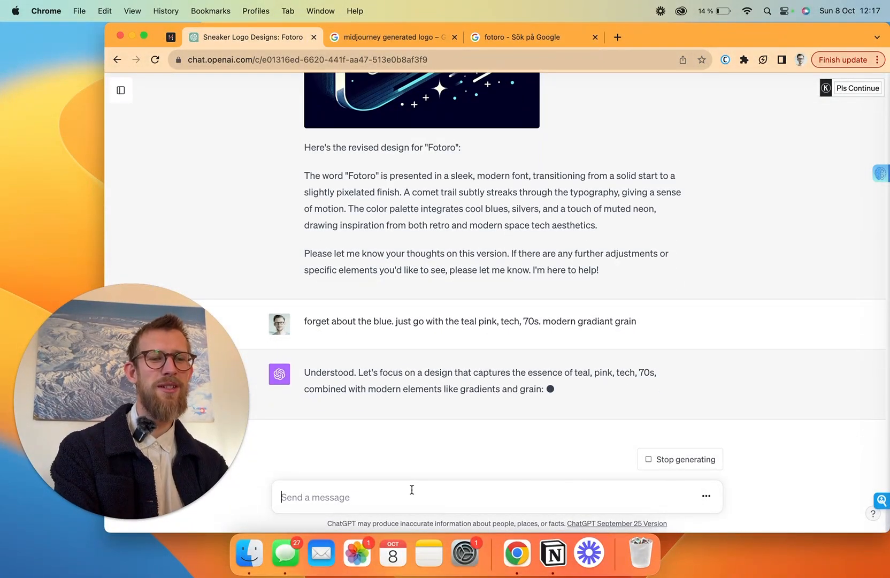
Send the prompt "stripes and speed too. some neon glow but not to much".
{"action": "type", "text": "stripes and speed too. some neon glow but not to much"}
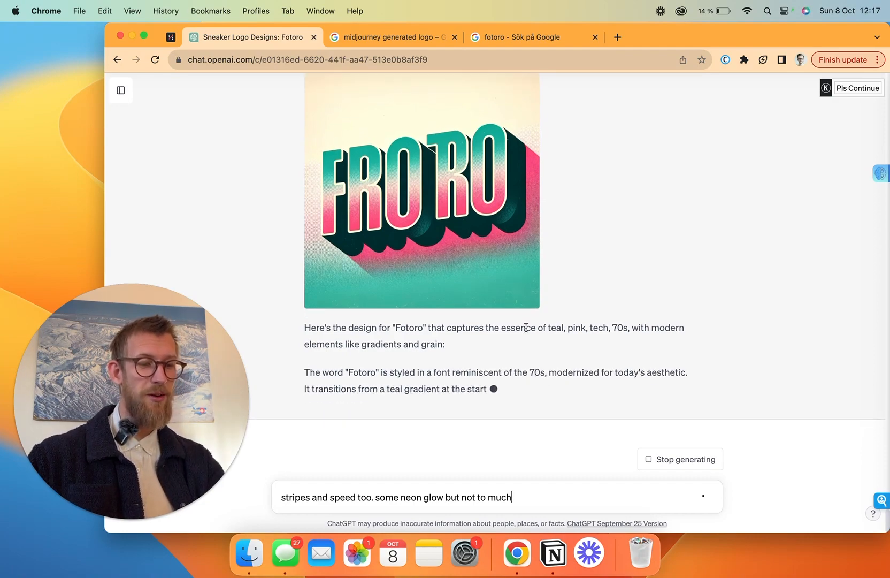
{"action": "key", "text": "shift+Return"}
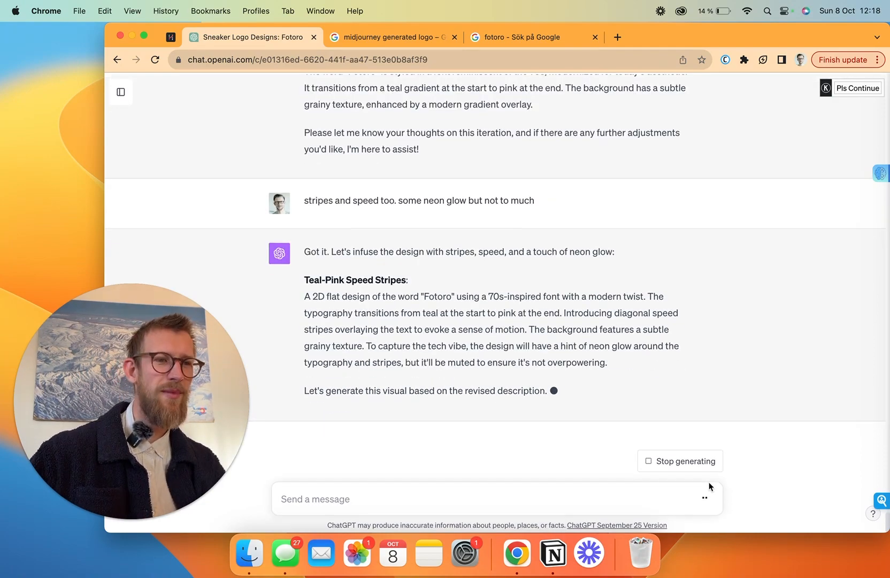
{"action": "scroll", "coordinate": [506, 324], "scroll_direction": "up", "scroll_amount": 10}
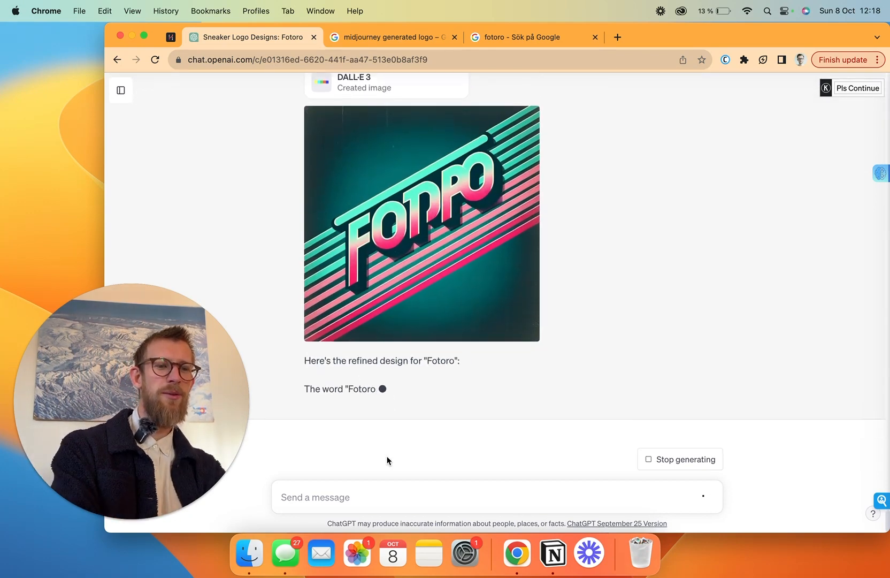
Send the prompt "Ok make 4 variations more. more simplistic and minimalistic".
{"action": "left_click", "coordinate": [384, 499]}
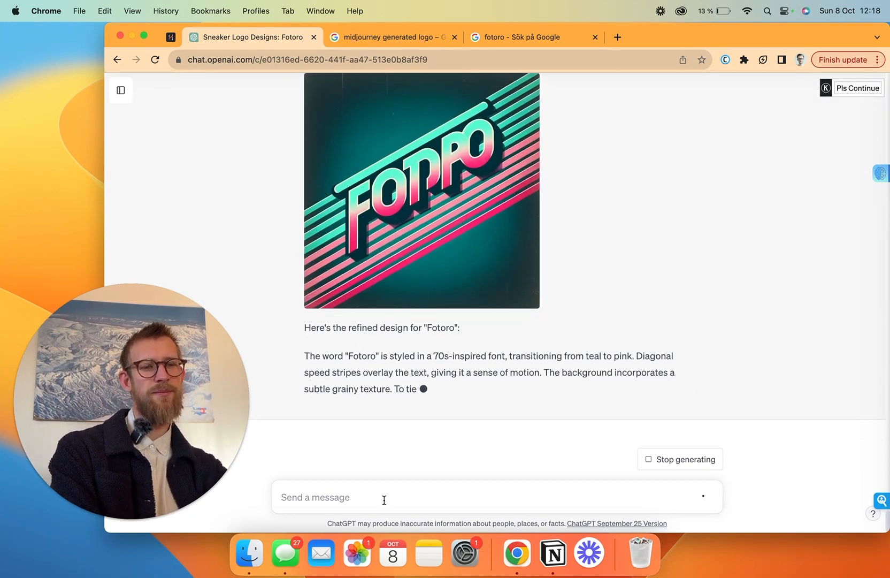
{"action": "scroll", "coordinate": [386, 334], "scroll_direction": "up", "scroll_amount": 10}
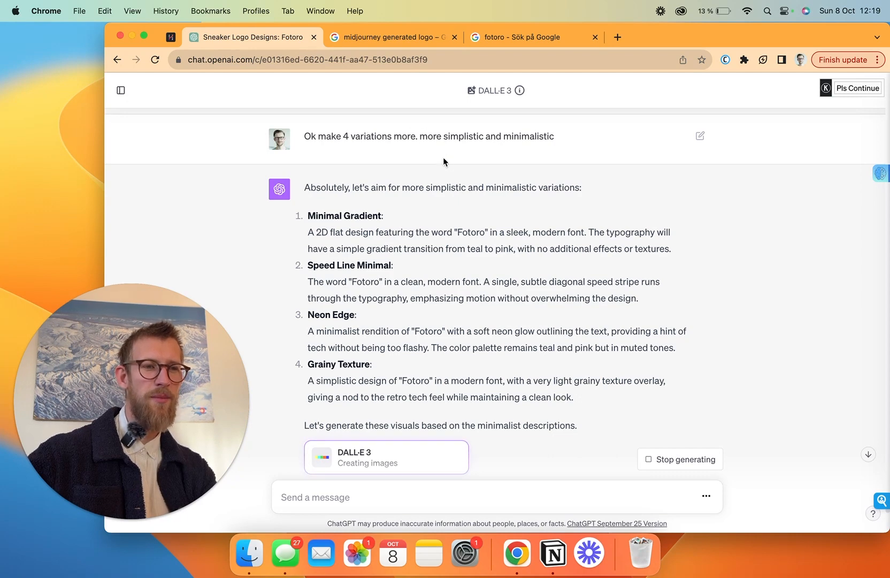
{"action": "scroll", "coordinate": [456, 245], "scroll_direction": "down", "scroll_amount": 7}
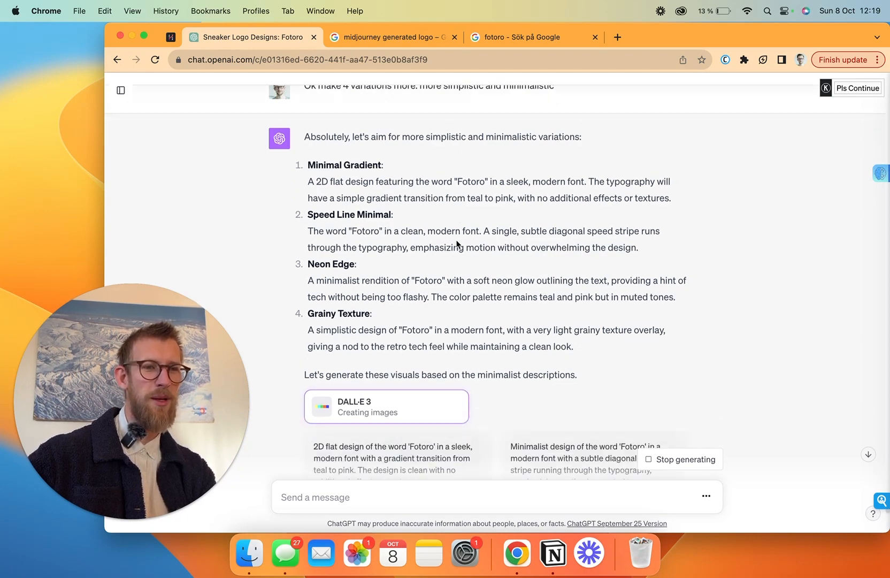
{"action": "scroll", "coordinate": [456, 244], "scroll_direction": "down", "scroll_amount": 1}
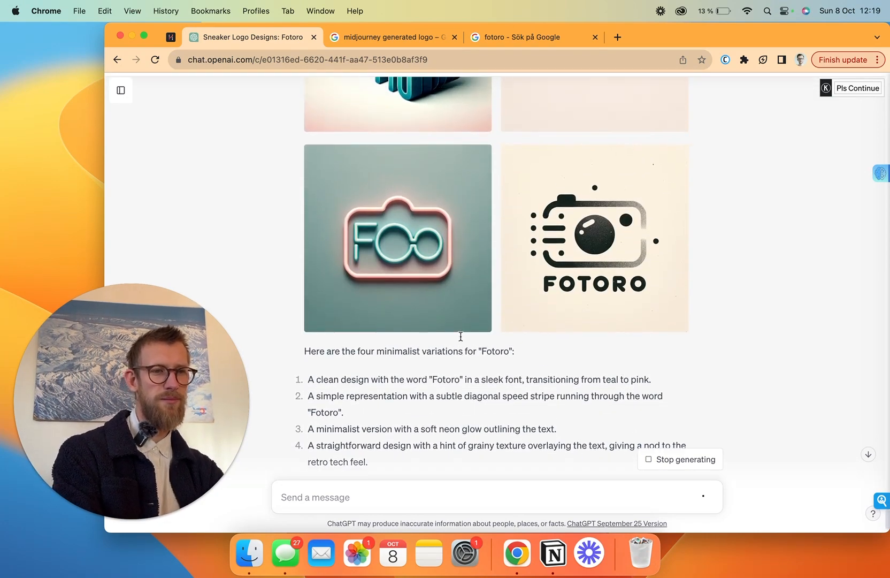
Send the prompt "no 3d stuff. Fotoro text, gradiant grain, stripes speed neon glow but not to much. tech and galaxy teal. lila,".
{"action": "scroll", "coordinate": [462, 341], "scroll_direction": "up", "scroll_amount": 5}
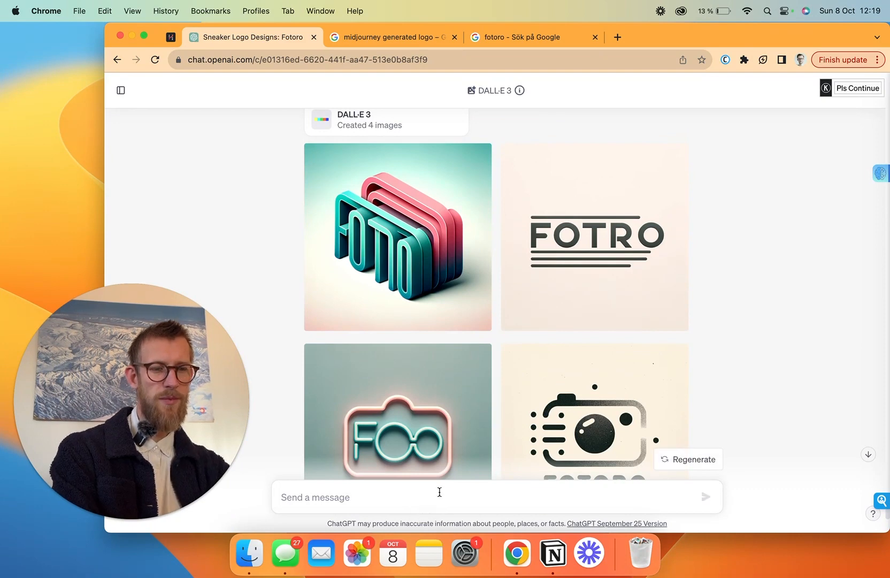
{"action": "type", "text": "no 3d s"}
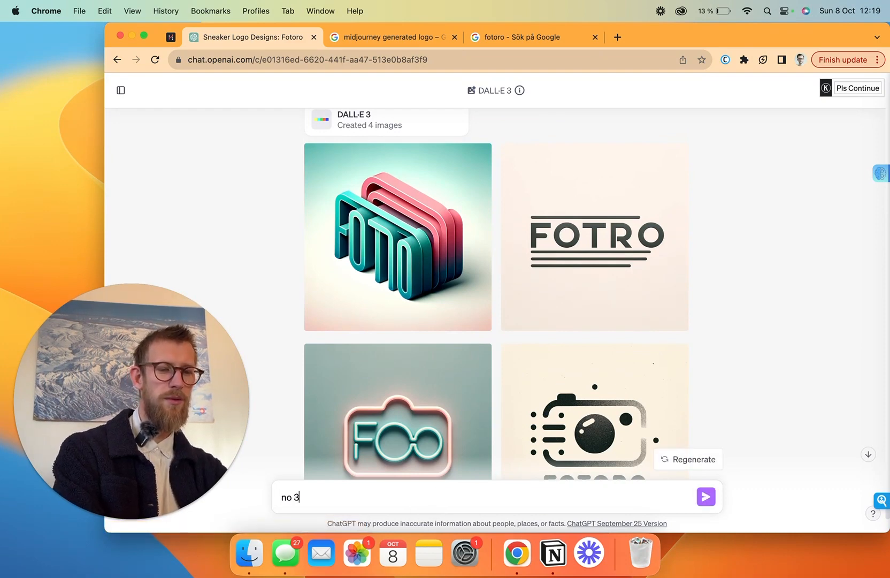
{"action": "type", "text": "tuff."}
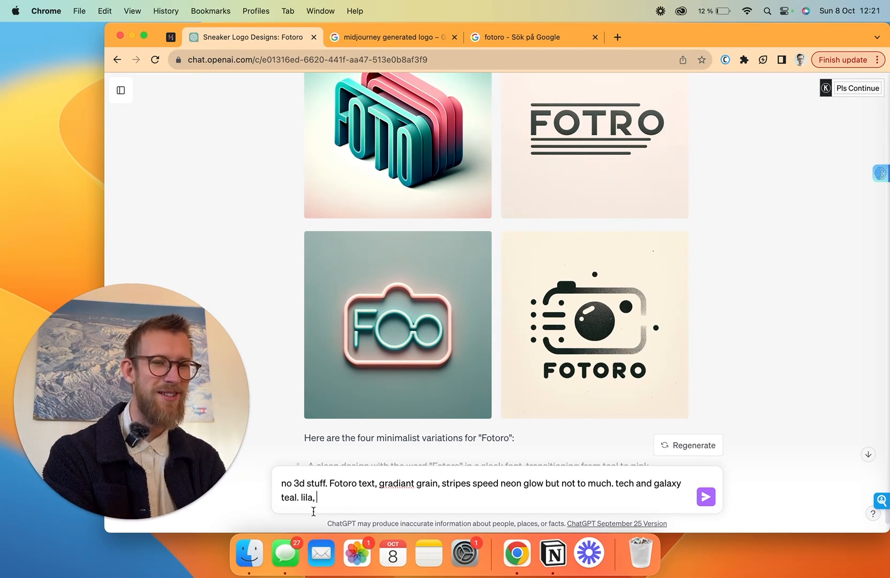
{"action": "key", "text": "Return"}
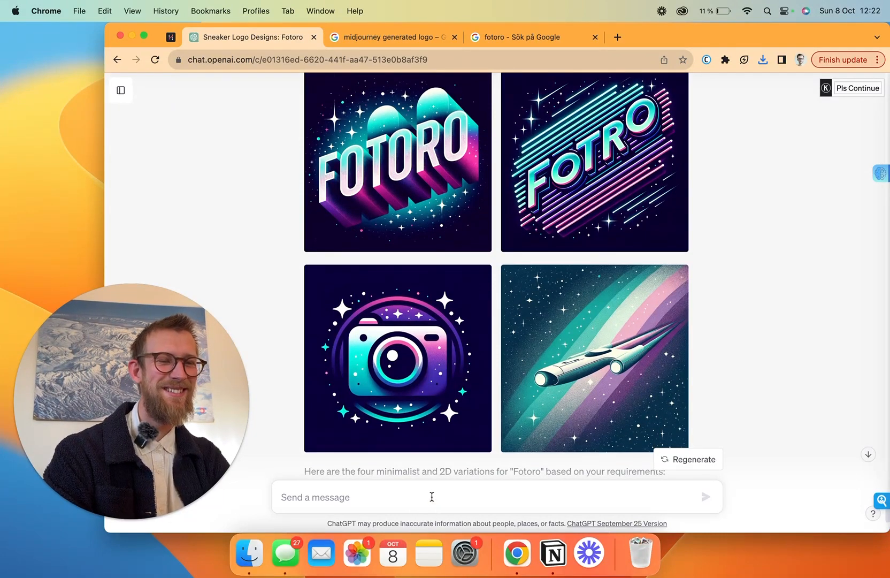
Send the prompt "Yea but now much more plain".
{"action": "type", "text": "Yea bu"}
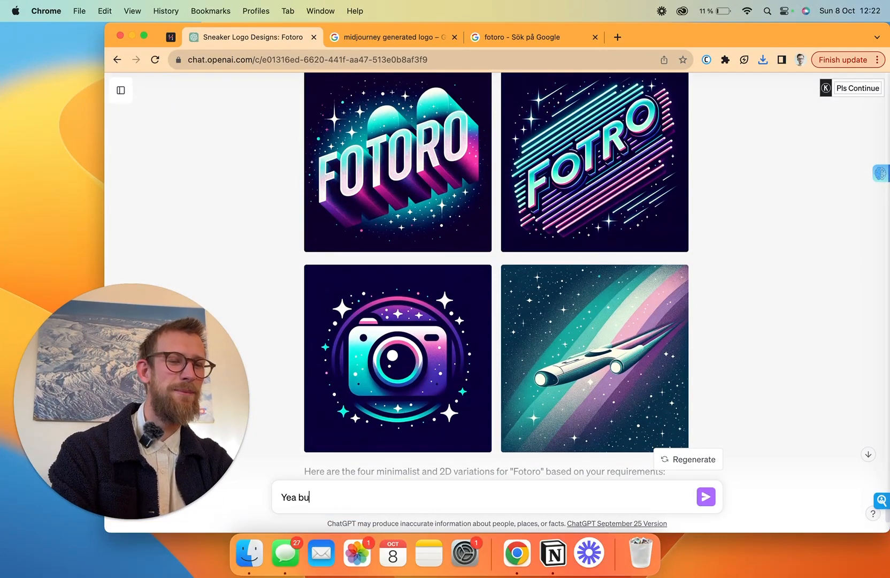
{"action": "type", "text": "t now much more p"}
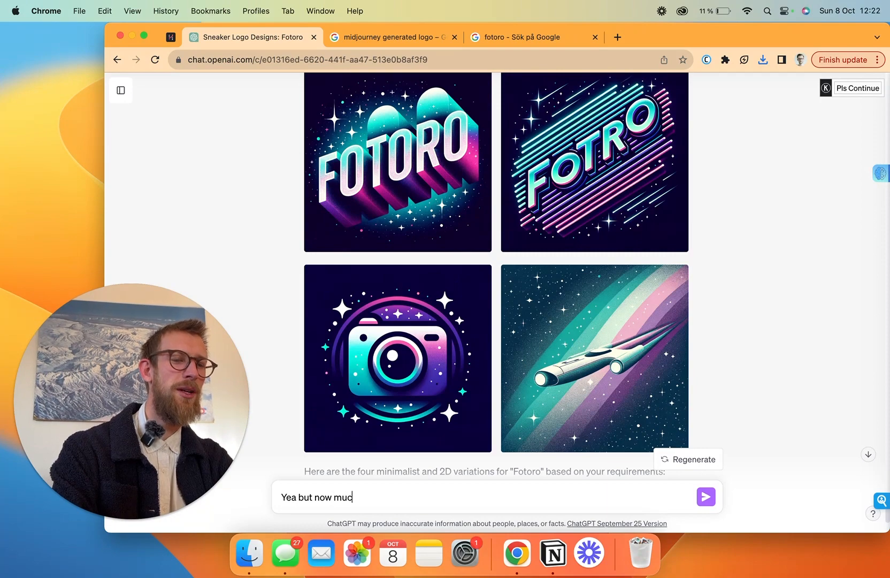
{"action": "type", "text": "lain"}
{"action": "key", "text": "Return"}
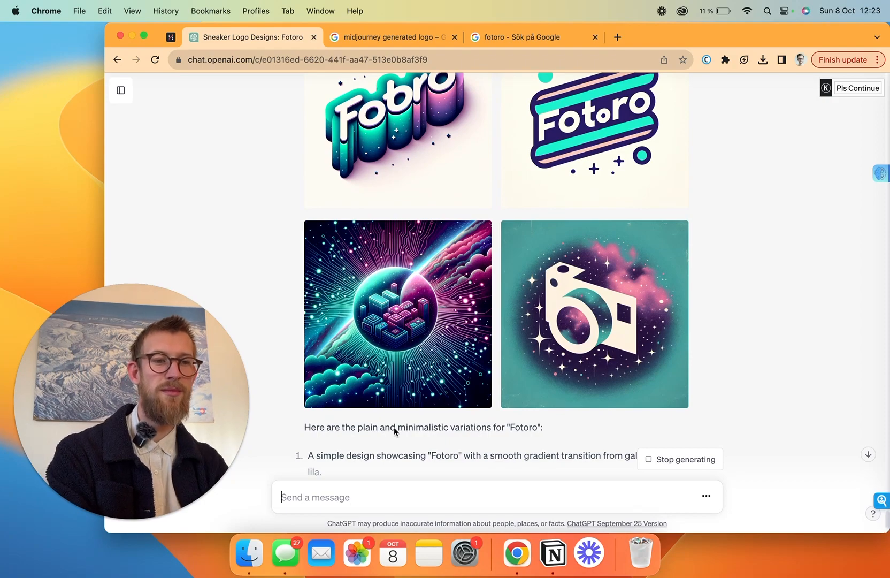
Inspect the plain logo variations and send the prompt "more plain. speed stripes, straight text. 70s colurs, tech modern bold.".
{"action": "left_click", "coordinate": [382, 307]}
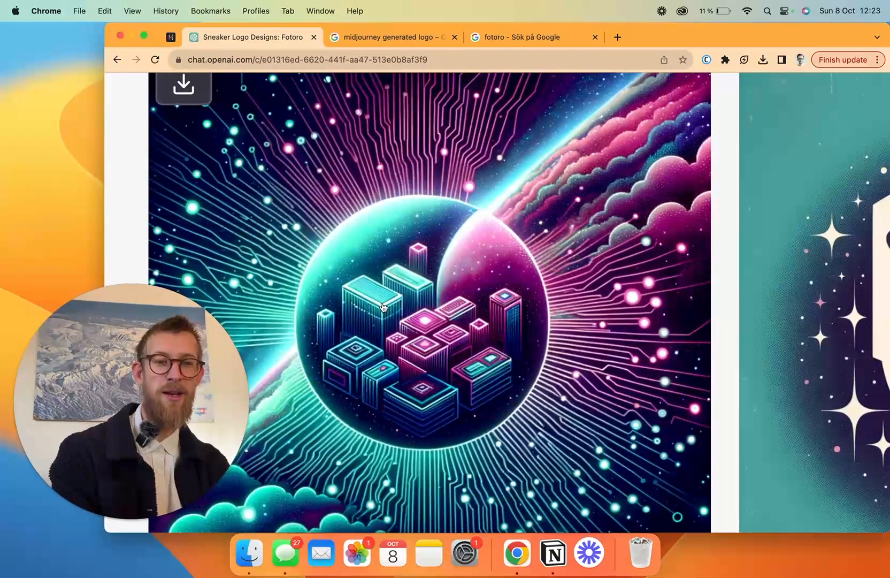
{"action": "left_click", "coordinate": [382, 307]}
{"action": "scroll", "coordinate": [383, 307], "scroll_direction": "up", "scroll_amount": 3}
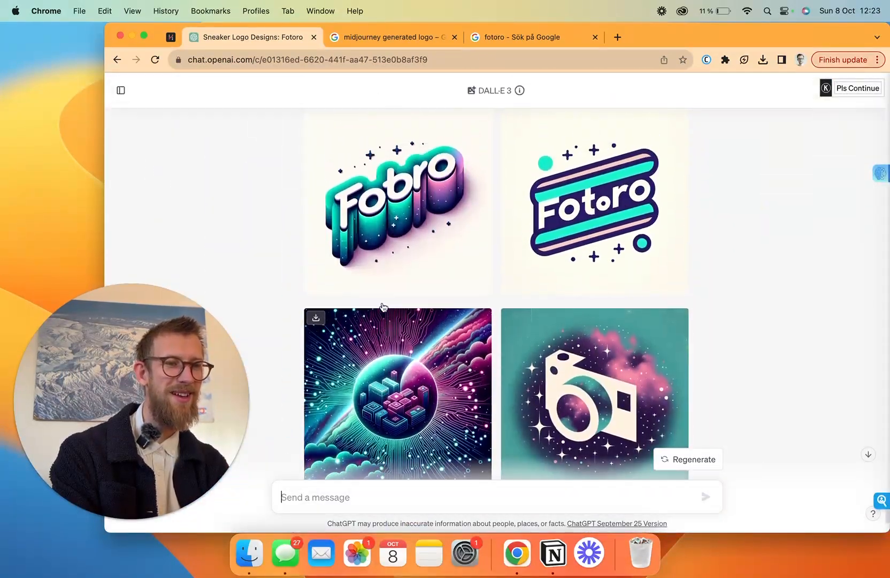
{"action": "scroll", "coordinate": [433, 439], "scroll_direction": "down", "scroll_amount": 5}
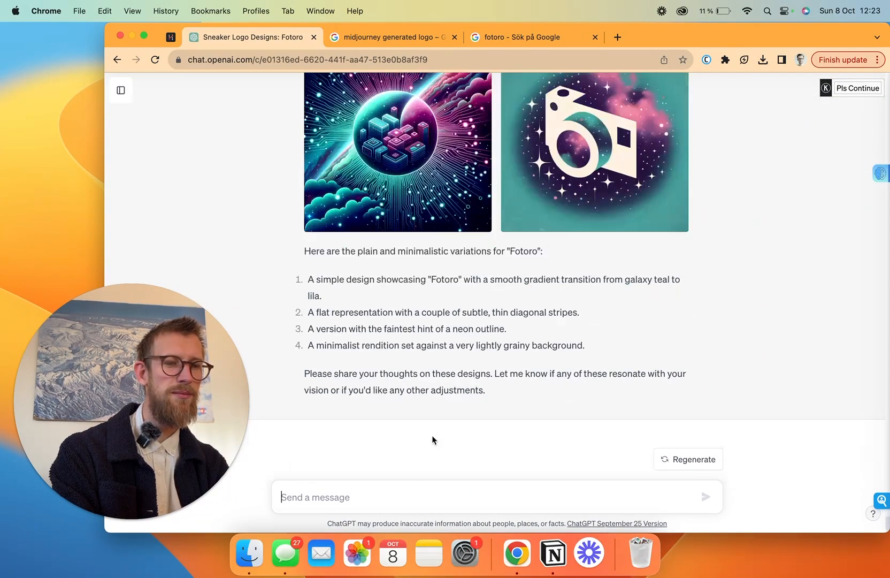
{"action": "scroll", "coordinate": [433, 440], "scroll_direction": "up", "scroll_amount": 5}
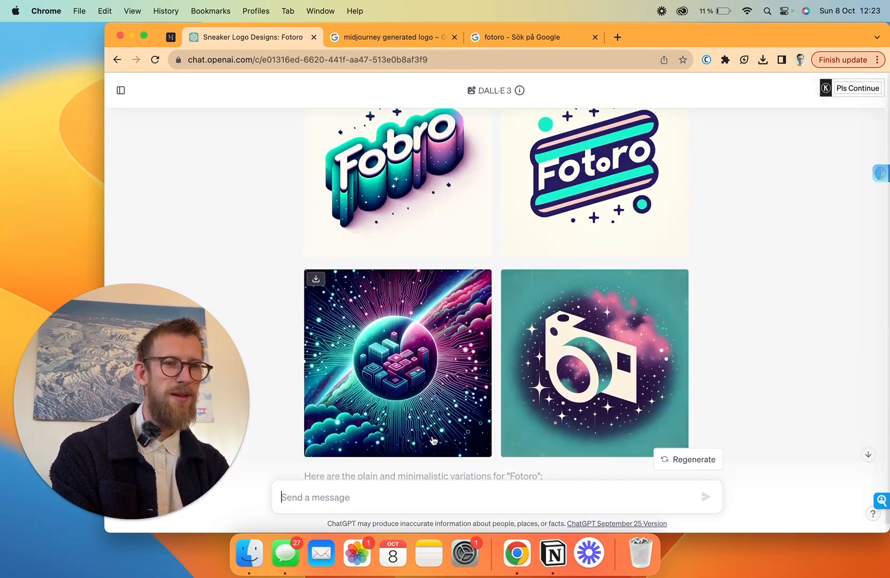
{"action": "scroll", "coordinate": [434, 440], "scroll_direction": "down", "scroll_amount": 5}
{"action": "type", "text": "mo"}
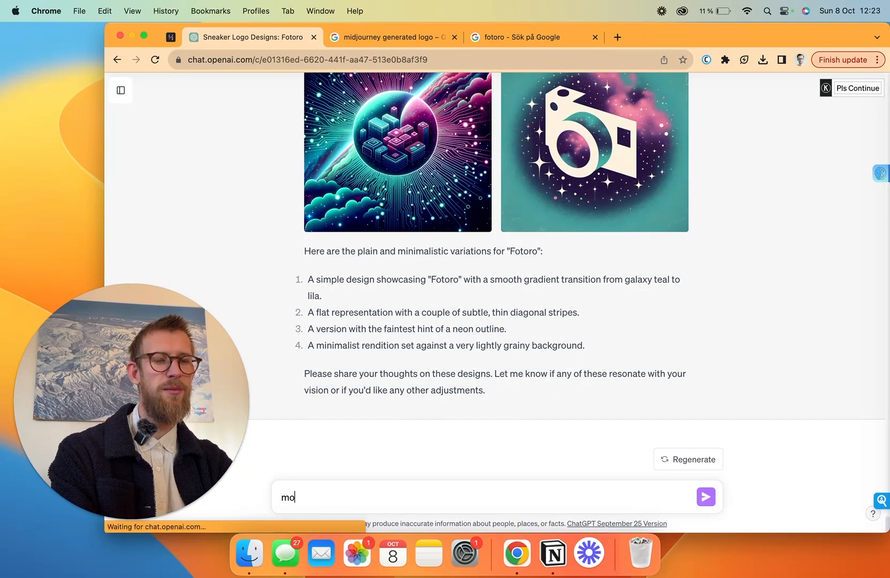
{"action": "type", "text": "re plain."}
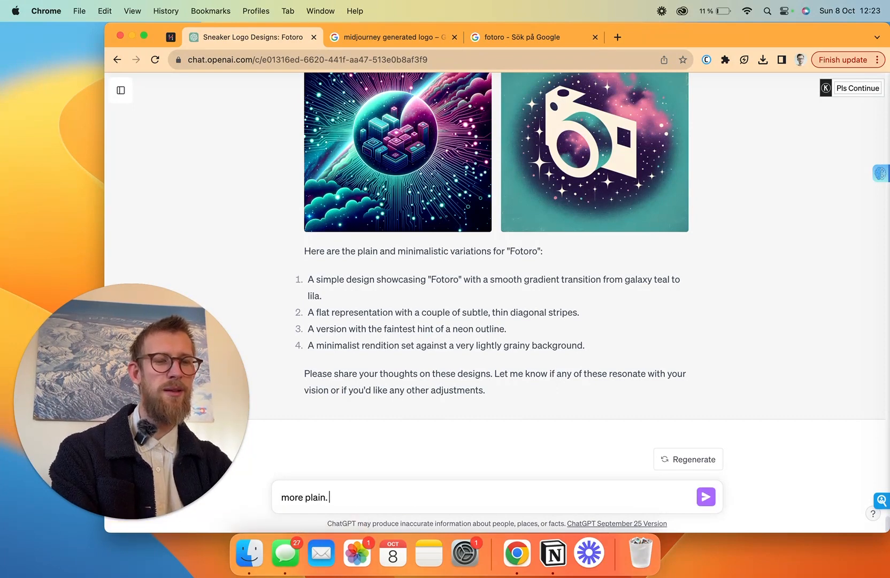
{"action": "type", "text": " speed stripes, straight text. 70s colurs, tech modern bold"}
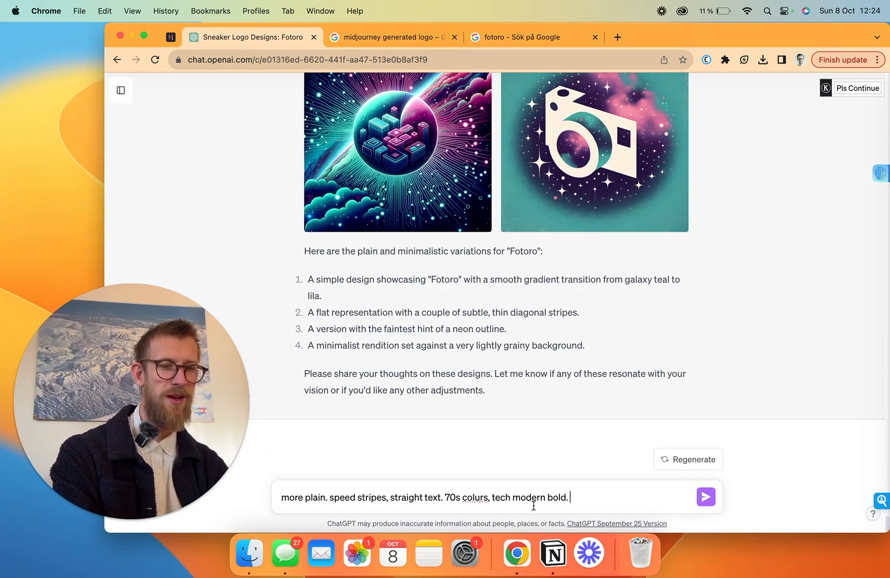
{"action": "type", "text": "."}
{"action": "key", "text": "Return"}
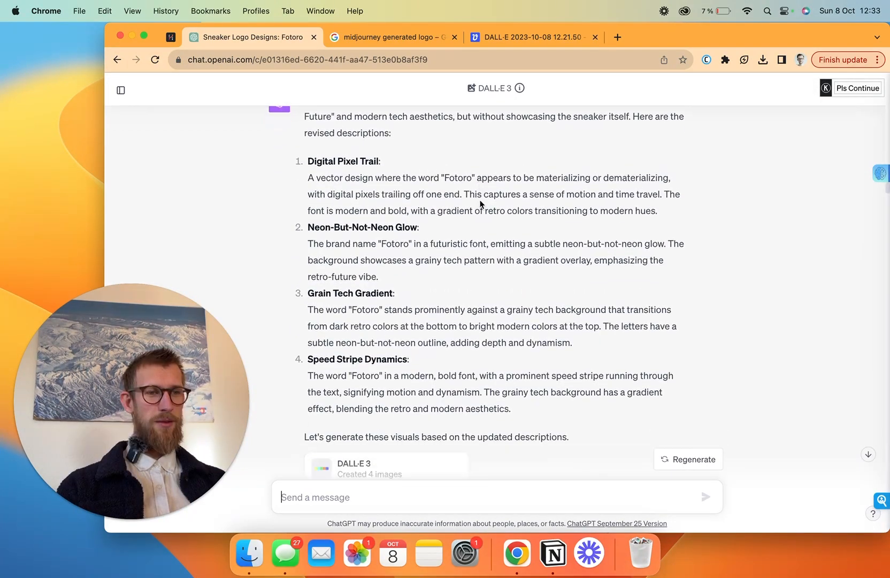
Download the Digital Pixel Trail logo image, the one with pixels trailing off the lettering on a cream background.
{"action": "scroll", "coordinate": [482, 204], "scroll_direction": "down", "scroll_amount": 5}
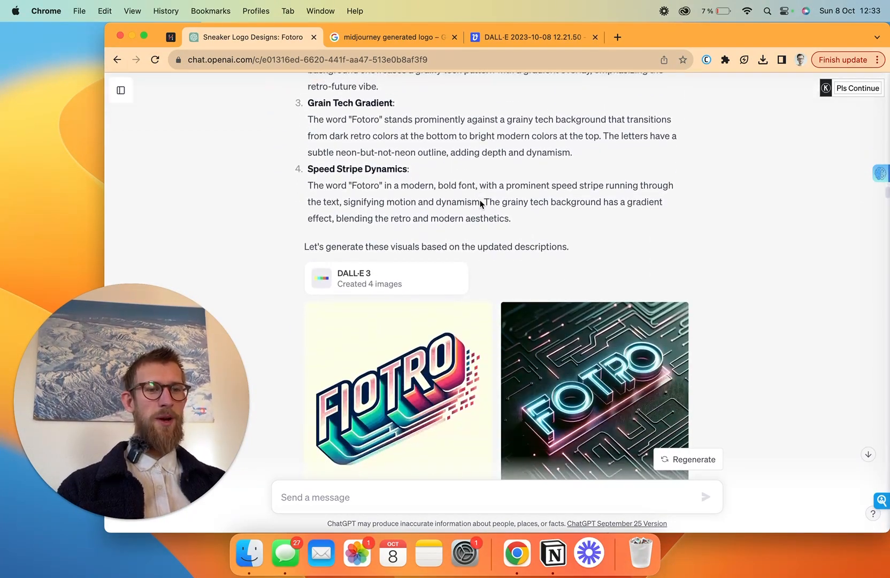
{"action": "scroll", "coordinate": [480, 203], "scroll_direction": "down", "scroll_amount": 5}
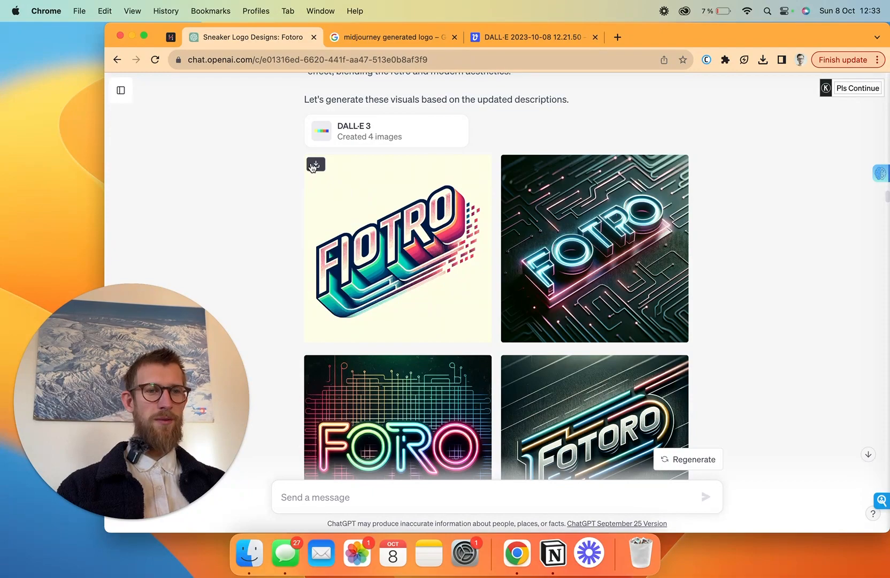
{"action": "left_click", "coordinate": [315, 164]}
Review the Fotoro logo designs generated throughout the conversation, from the sneaker versions to the comet design.
{"action": "scroll", "coordinate": [447, 256], "scroll_direction": "up", "scroll_amount": 3}
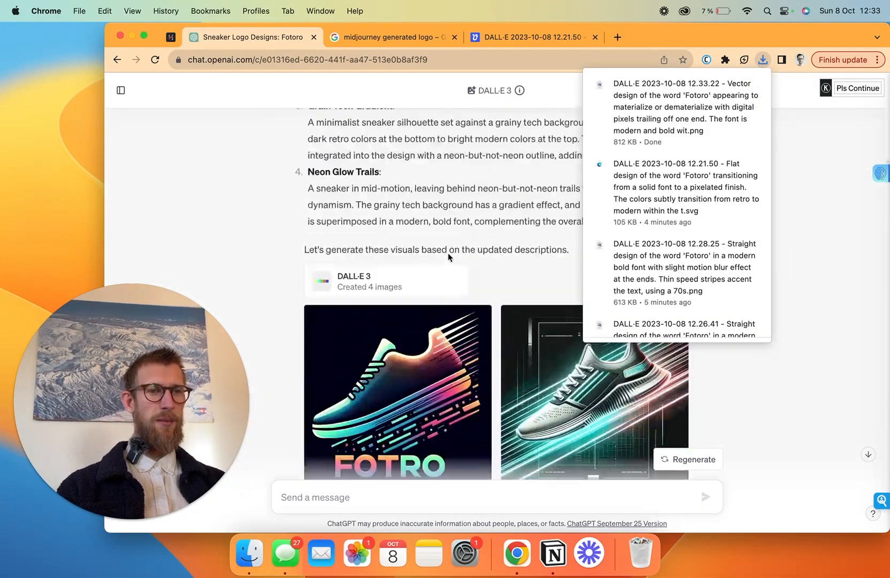
{"action": "scroll", "coordinate": [448, 252], "scroll_direction": "up", "scroll_amount": 8}
{"action": "scroll", "coordinate": [447, 252], "scroll_direction": "down", "scroll_amount": 14}
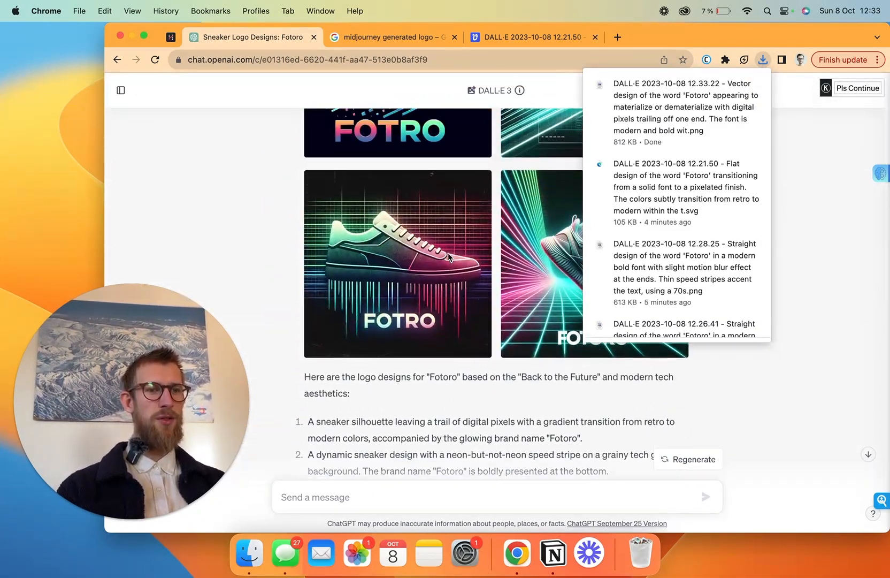
{"action": "scroll", "coordinate": [549, 332], "scroll_direction": "down", "scroll_amount": 20}
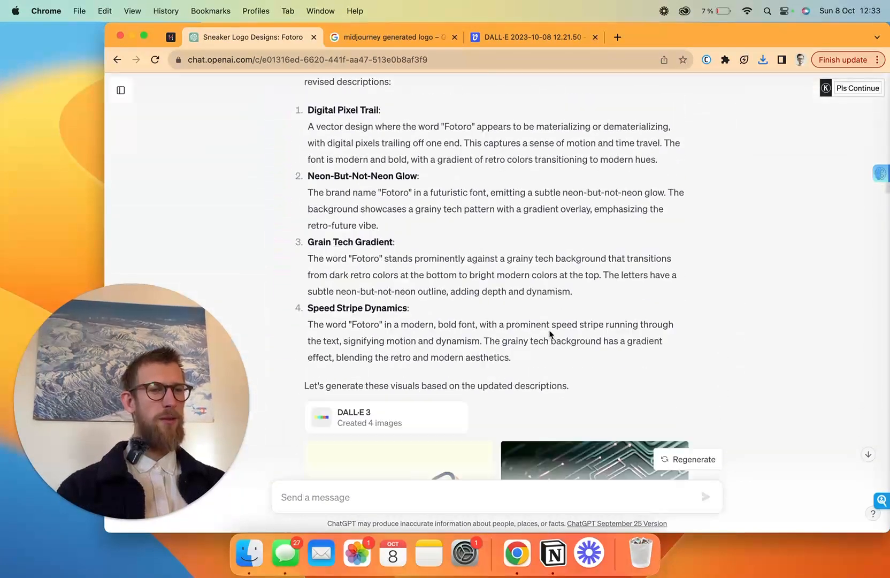
{"action": "scroll", "coordinate": [549, 332], "scroll_direction": "down", "scroll_amount": 18}
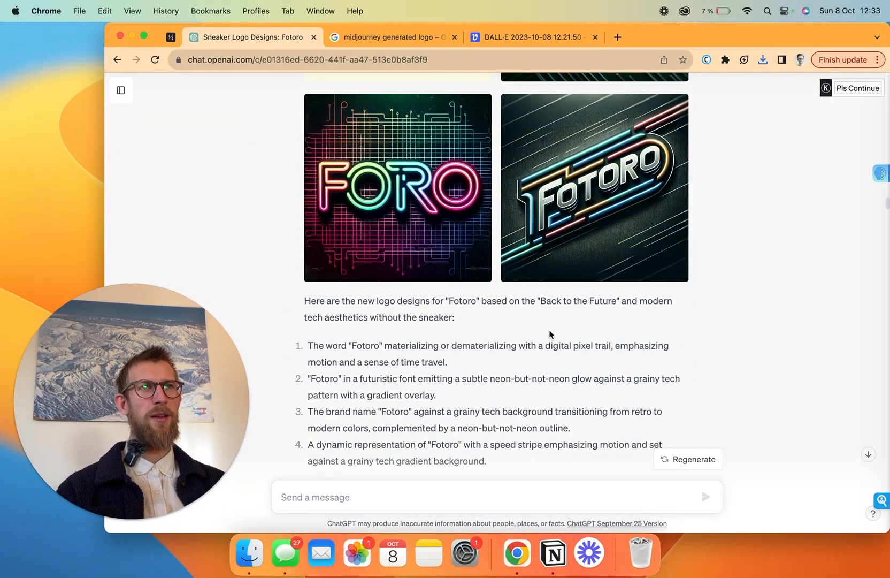
{"action": "scroll", "coordinate": [549, 330], "scroll_direction": "down", "scroll_amount": 20}
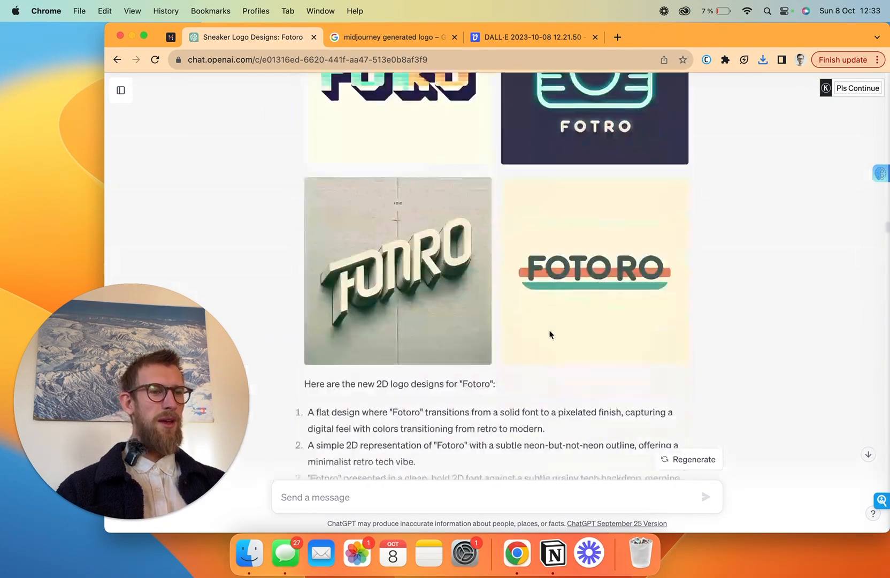
{"action": "scroll", "coordinate": [550, 330], "scroll_direction": "down", "scroll_amount": 20}
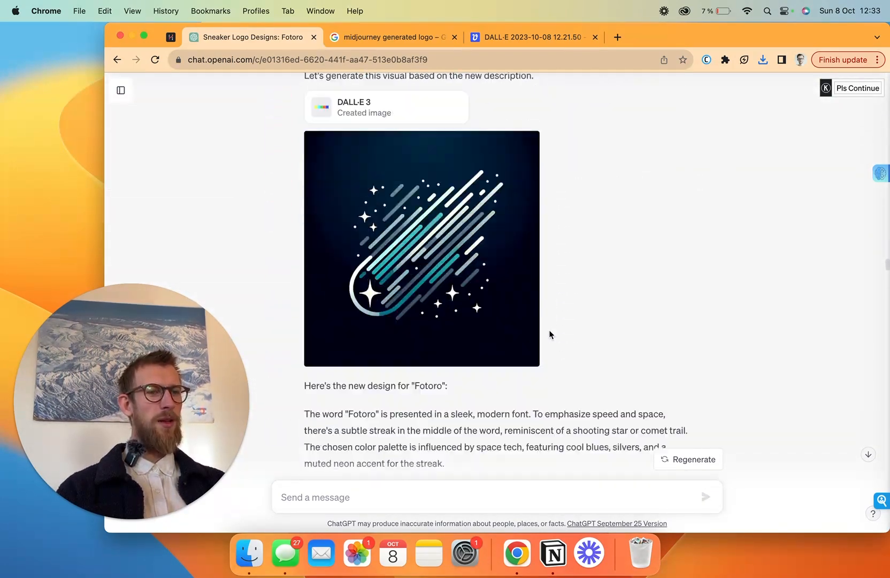
Download the Speed Streak logo image, the straight wordmark with muted 70s stripes on a cream background.
{"action": "scroll", "coordinate": [548, 329], "scroll_direction": "down", "scroll_amount": 20}
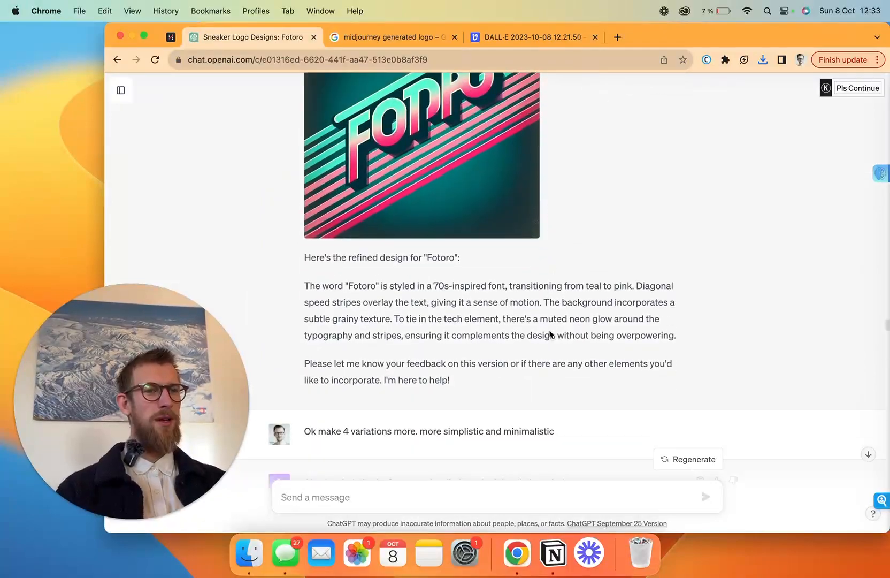
{"action": "scroll", "coordinate": [550, 334], "scroll_direction": "down", "scroll_amount": 20}
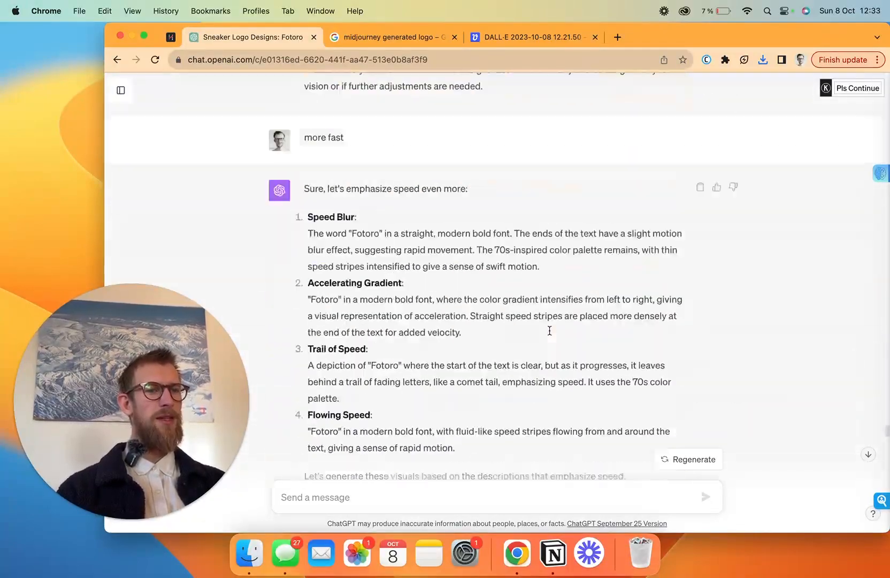
{"action": "scroll", "coordinate": [549, 334], "scroll_direction": "down", "scroll_amount": 20}
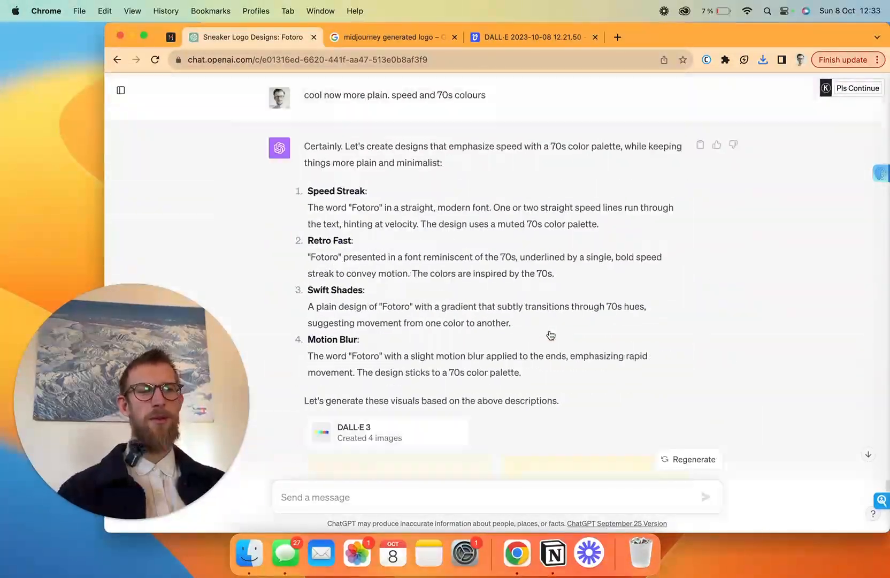
{"action": "scroll", "coordinate": [551, 334], "scroll_direction": "down", "scroll_amount": 5}
{"action": "scroll", "coordinate": [551, 335], "scroll_direction": "up", "scroll_amount": 12}
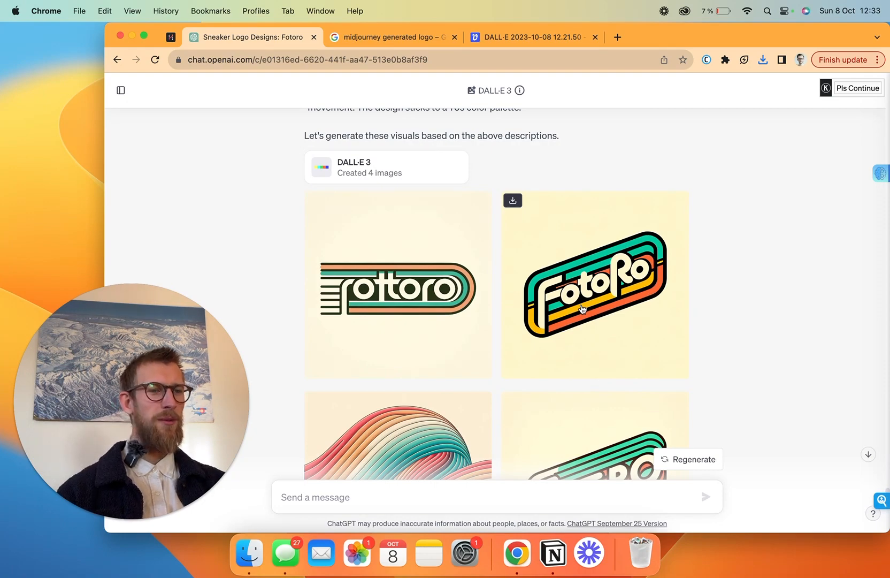
{"action": "scroll", "coordinate": [589, 267], "scroll_direction": "down", "scroll_amount": 2}
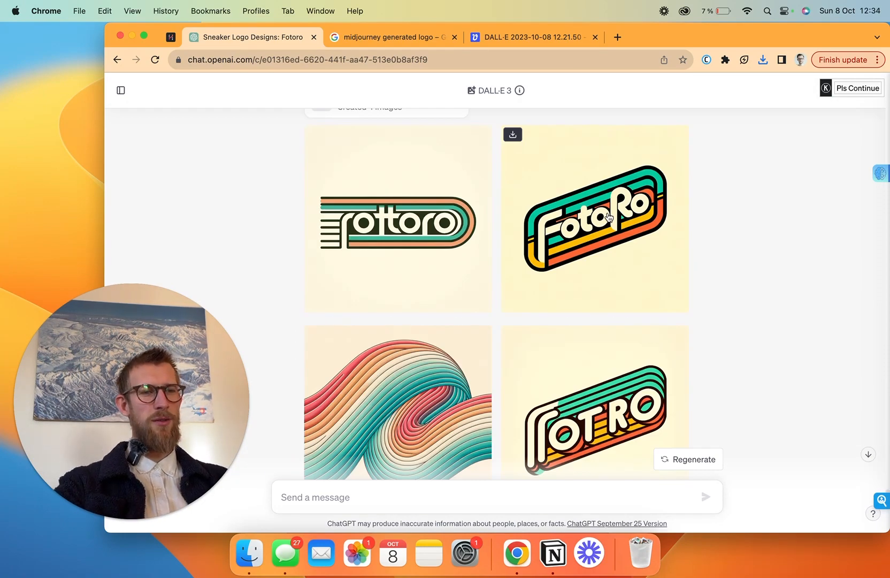
{"action": "scroll", "coordinate": [608, 216], "scroll_direction": "down", "scroll_amount": 1}
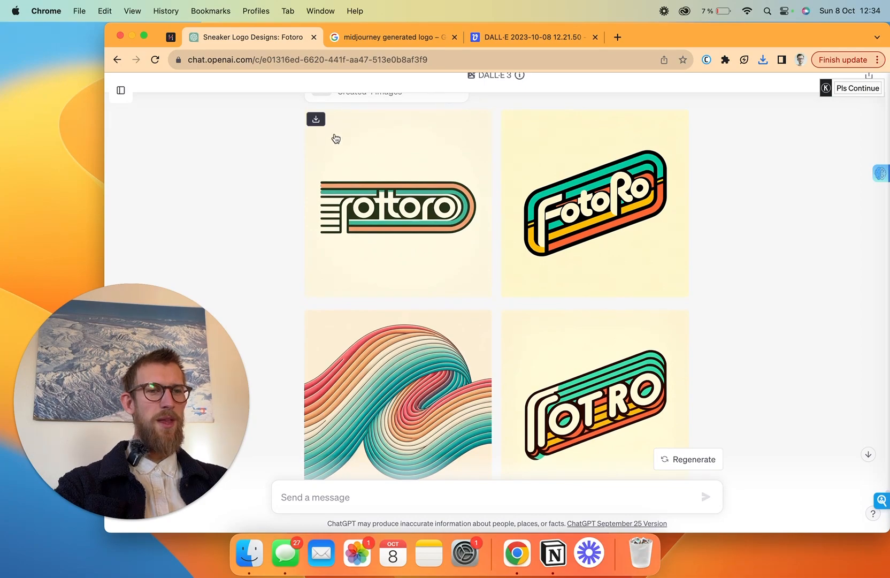
{"action": "left_click", "coordinate": [315, 119]}
Review the next set of four speed-line variations, including the Multiple Lines, Faded Speed and Intersecting Streaks designs.
{"action": "scroll", "coordinate": [492, 324], "scroll_direction": "down", "scroll_amount": 10}
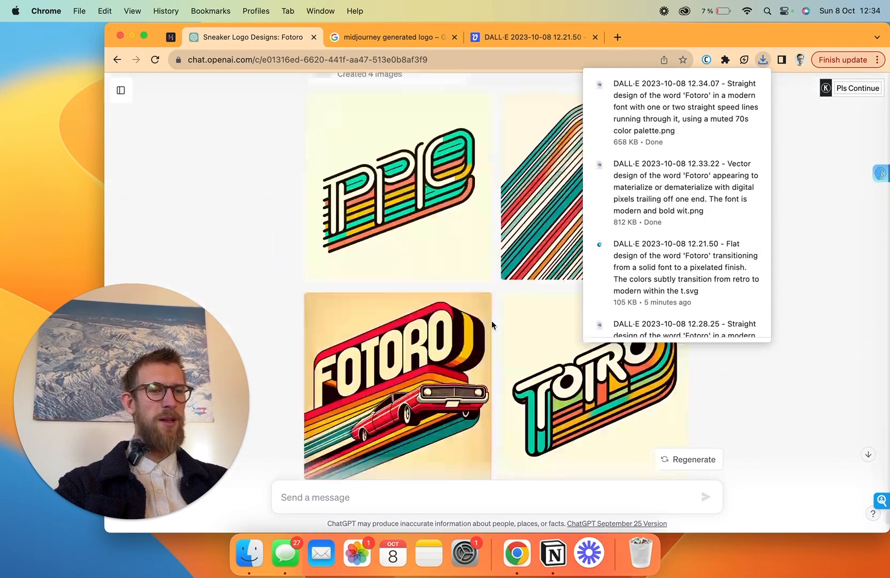
{"action": "scroll", "coordinate": [493, 324], "scroll_direction": "down", "scroll_amount": 15}
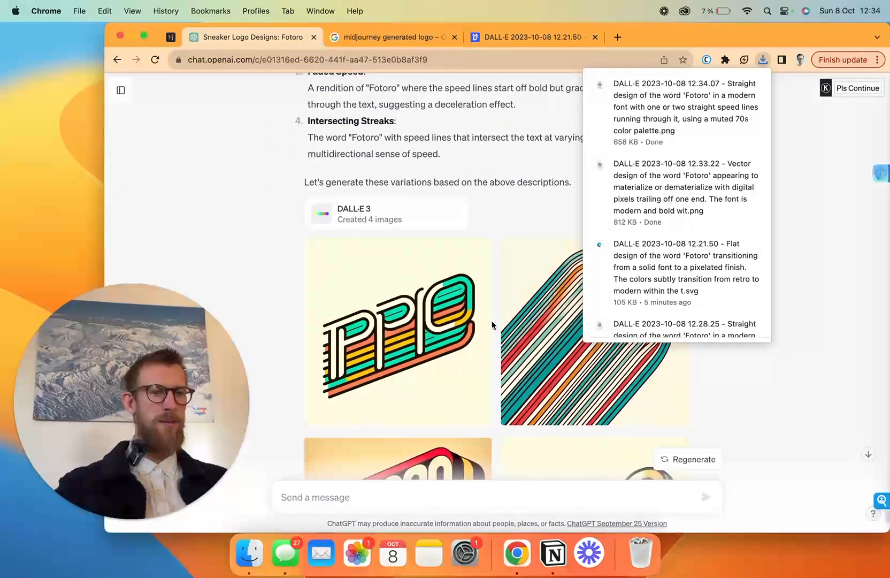
{"action": "scroll", "coordinate": [492, 325], "scroll_direction": "up", "scroll_amount": 3}
{"action": "scroll", "coordinate": [492, 324], "scroll_direction": "down", "scroll_amount": 8}
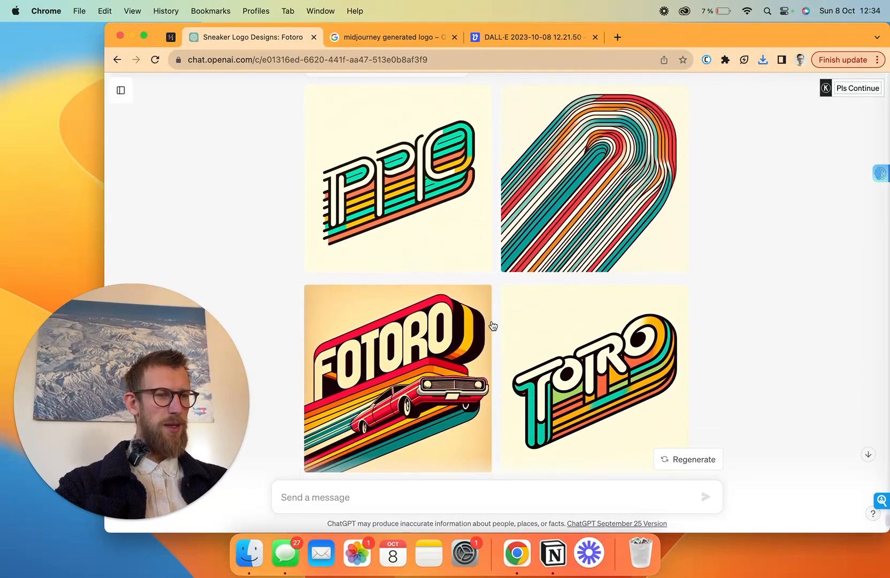
{"action": "scroll", "coordinate": [492, 325], "scroll_direction": "down", "scroll_amount": 4}
{"action": "scroll", "coordinate": [493, 323], "scroll_direction": "up", "scroll_amount": 9}
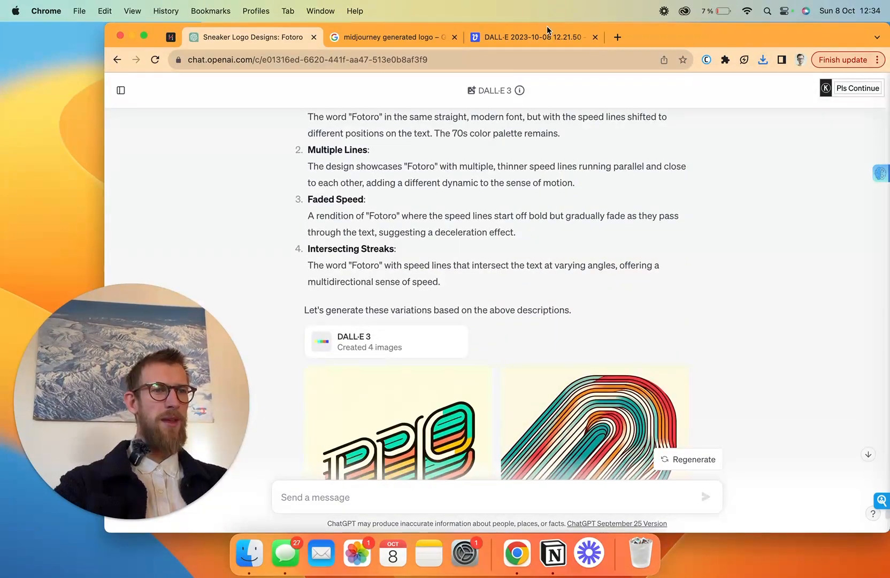
Switch to Vectorizer.AI, vectorize the pixel-trail logo image DALL·E 2023-10-08 12.33.22 and download the vector result.
{"action": "left_click", "coordinate": [540, 31]}
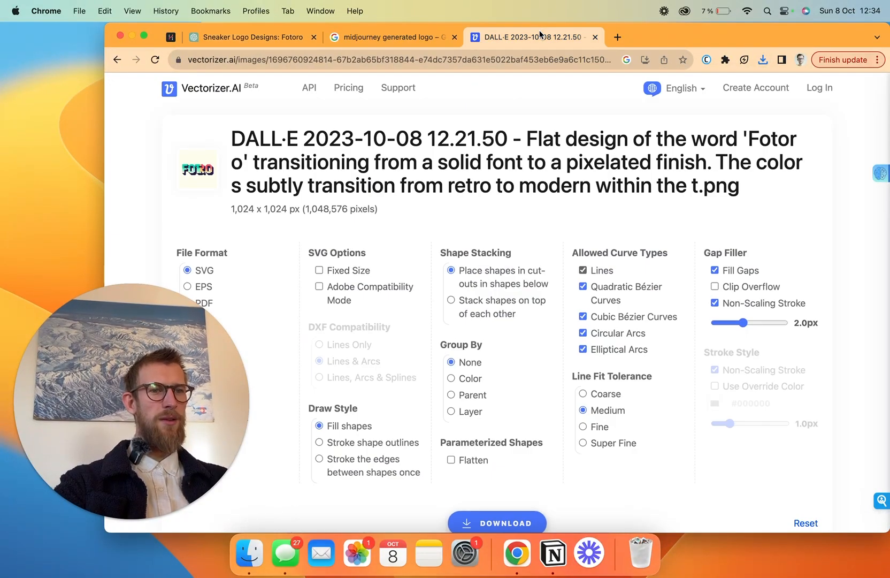
{"action": "left_click", "coordinate": [174, 86]}
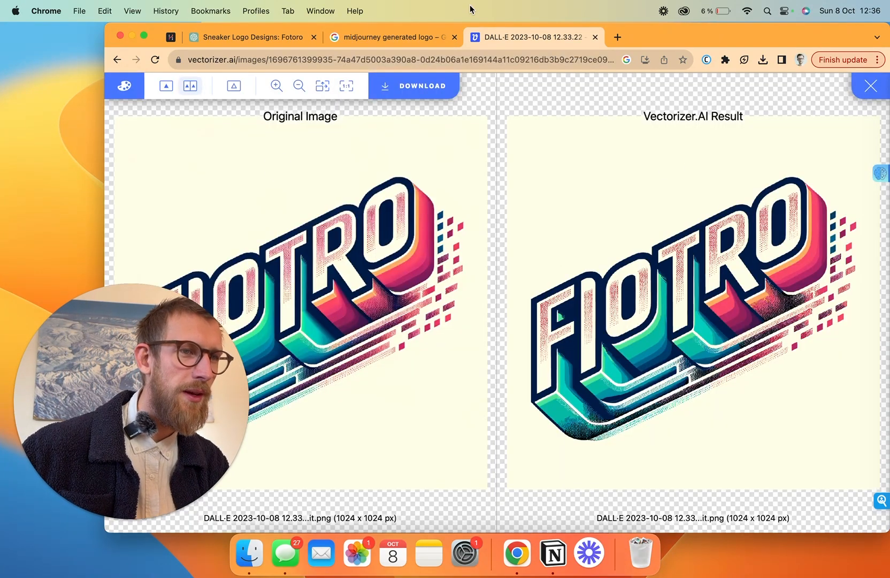
{"action": "left_click", "coordinate": [415, 86]}
{"action": "scroll", "coordinate": [607, 275], "scroll_direction": "down", "scroll_amount": 2}
{"action": "left_click", "coordinate": [513, 464]}
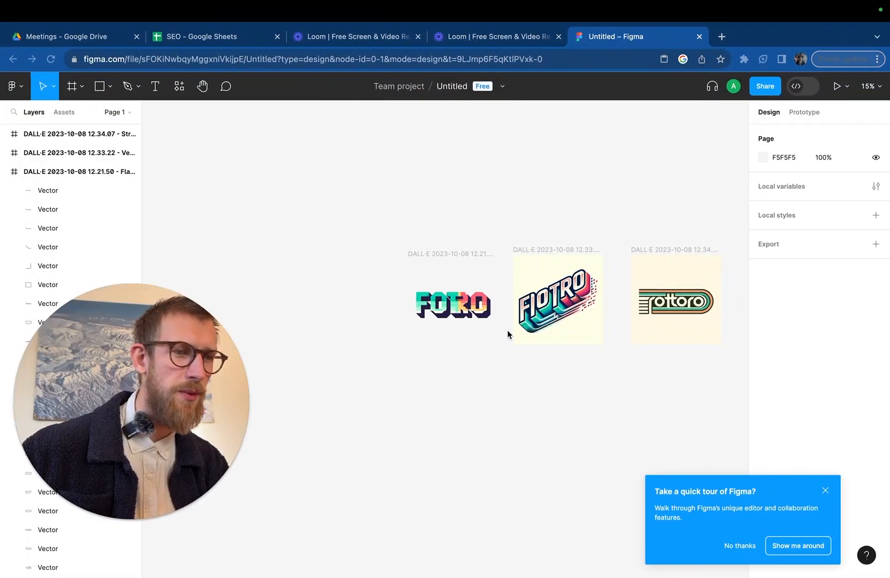
Switch to Figma and compare the three imported vector logos, looking closely at the striped 12.34.07 design.
{"action": "scroll", "coordinate": [532, 312], "scroll_direction": "up", "scroll_amount": 5}
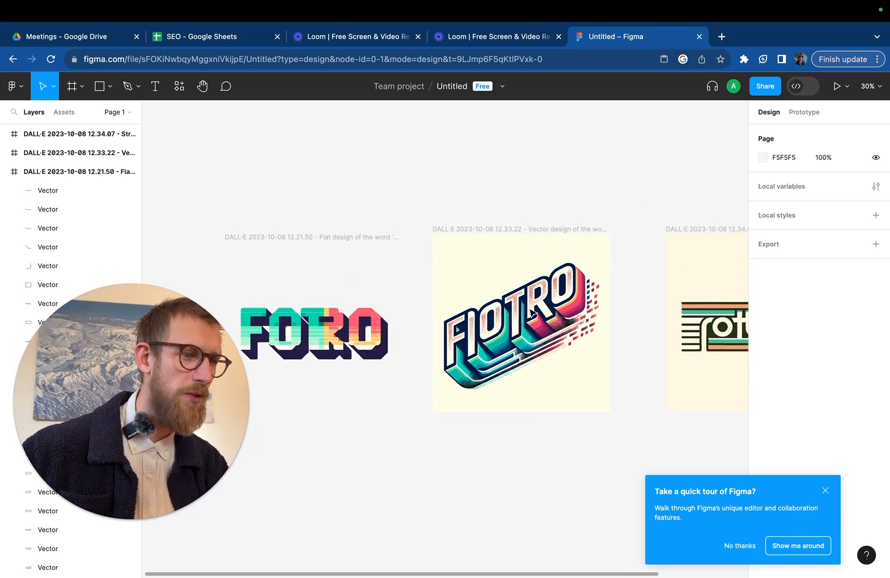
{"action": "scroll", "coordinate": [531, 312], "scroll_direction": "right", "scroll_amount": 3}
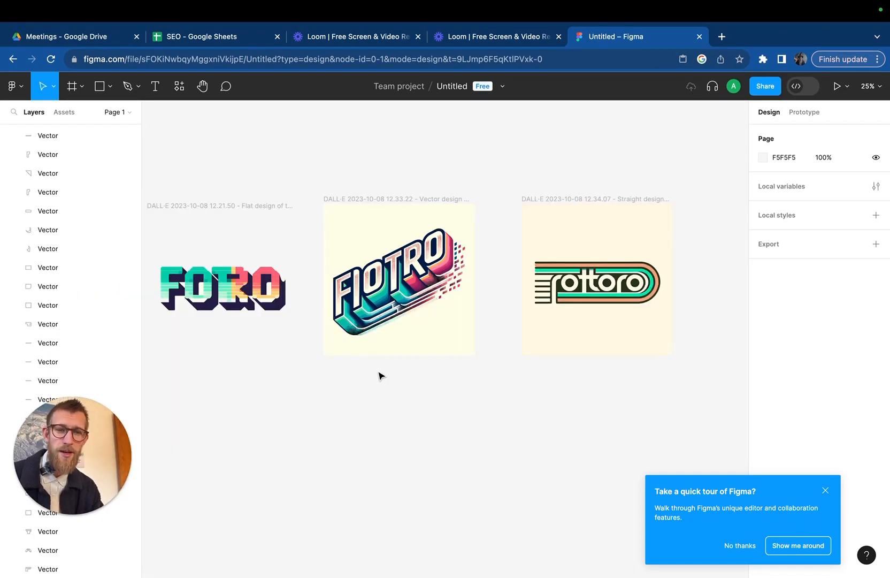
{"action": "scroll", "coordinate": [376, 376], "scroll_direction": "left", "scroll_amount": 2}
{"action": "scroll", "coordinate": [377, 376], "scroll_direction": "right", "scroll_amount": 1}
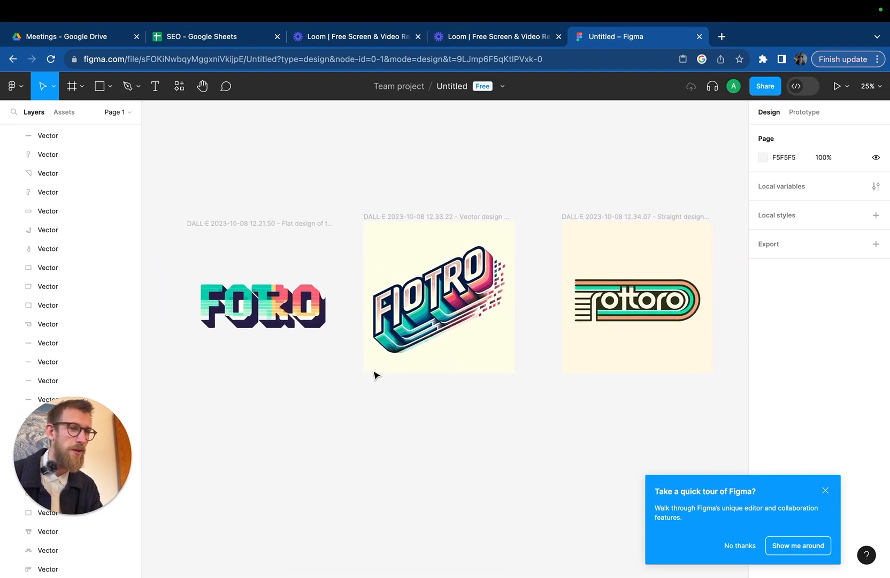
{"action": "scroll", "coordinate": [376, 376], "scroll_direction": "down", "scroll_amount": 1}
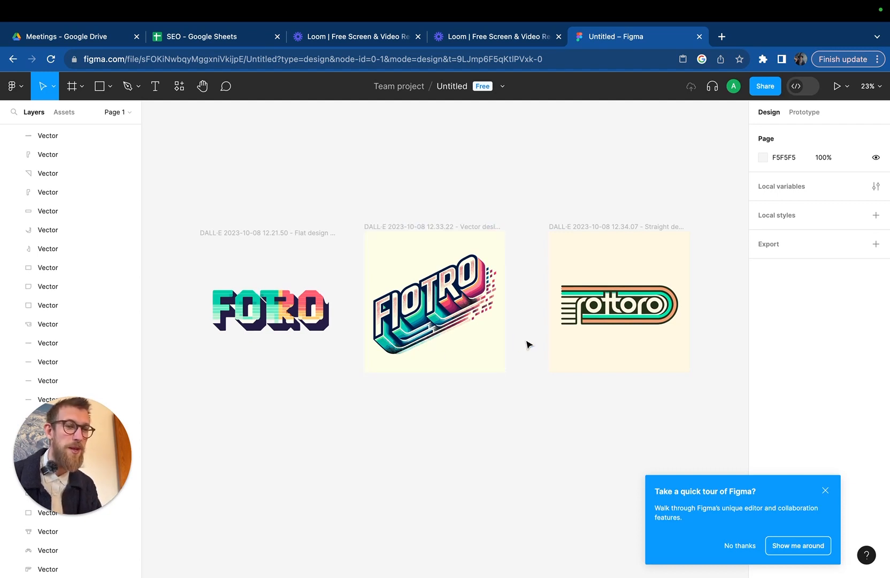
{"action": "scroll", "coordinate": [527, 344], "scroll_direction": "up", "scroll_amount": 2}
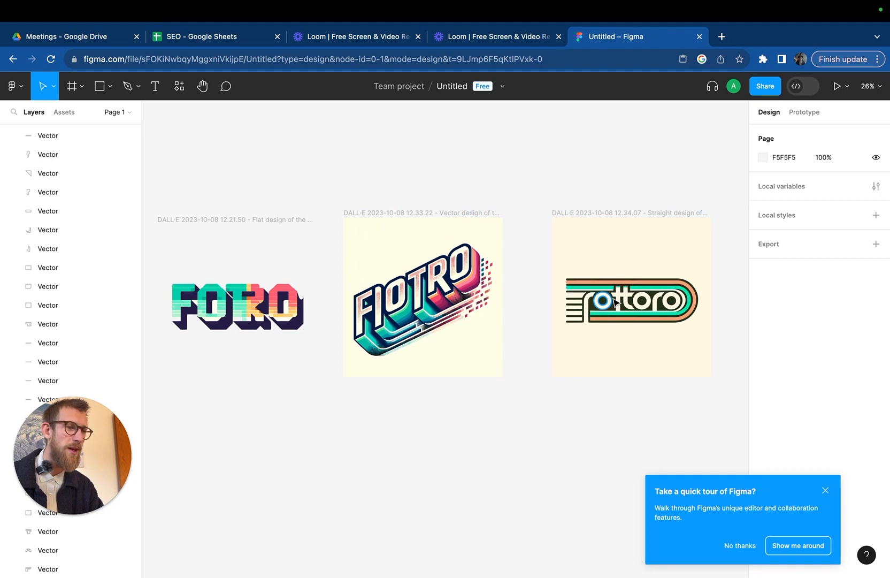
{"action": "scroll", "coordinate": [616, 303], "scroll_direction": "up", "scroll_amount": 5}
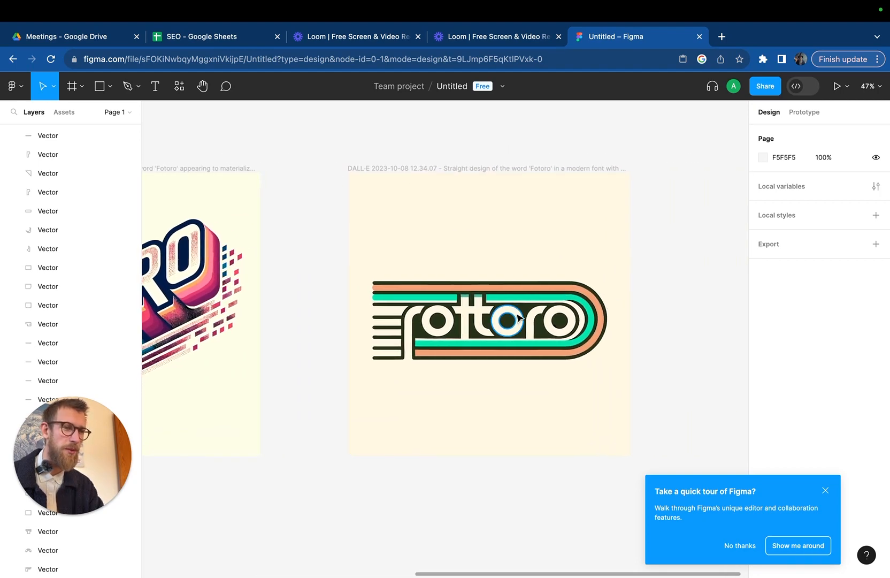
Edit the green upper shape of the letter F in the 12.21.50 logo, moving its upper-left anchor point down and inward.
{"action": "scroll", "coordinate": [518, 318], "scroll_direction": "left", "scroll_amount": 15}
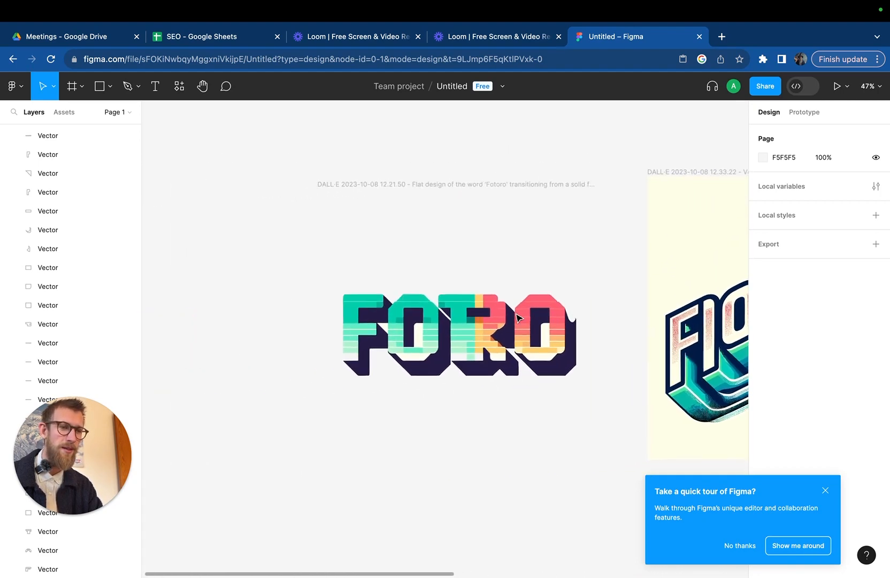
{"action": "scroll", "coordinate": [334, 308], "scroll_direction": "up", "scroll_amount": 10}
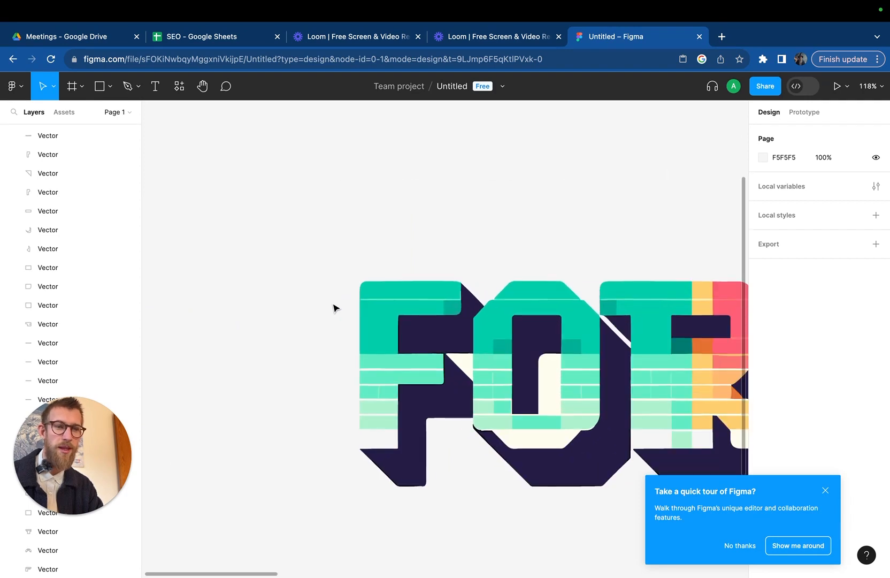
{"action": "double_click", "coordinate": [389, 294]}
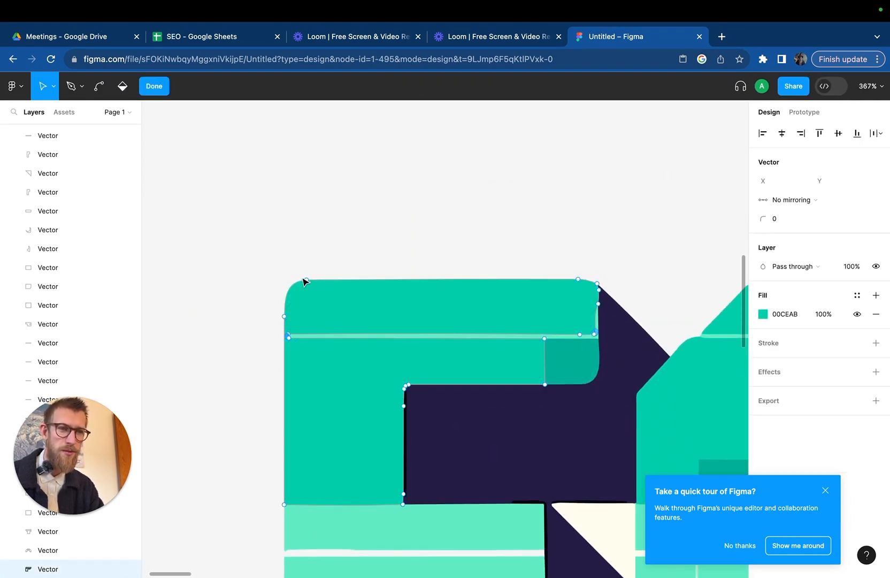
{"action": "mouse_move", "coordinate": [304, 280]}
{"action": "left_mouse_down"}
{"action": "mouse_move", "coordinate": [311, 308]}
{"action": "mouse_move", "coordinate": [368, 309]}
{"action": "left_mouse_up"}
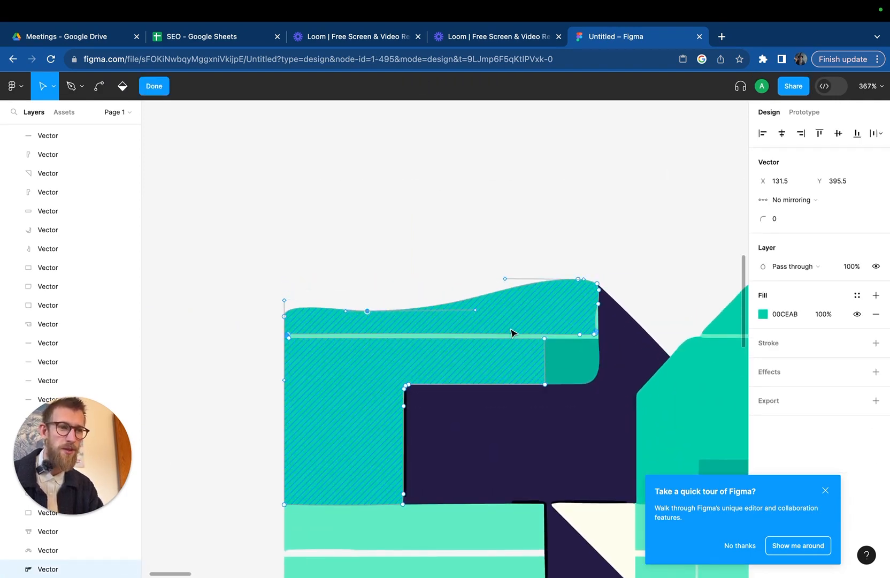
Change the fill of the F's reshaped vector to near-black 0B0F0E, finish the vector edit and deselect it.
{"action": "left_click", "coordinate": [530, 314]}
{"action": "left_click", "coordinate": [763, 314]}
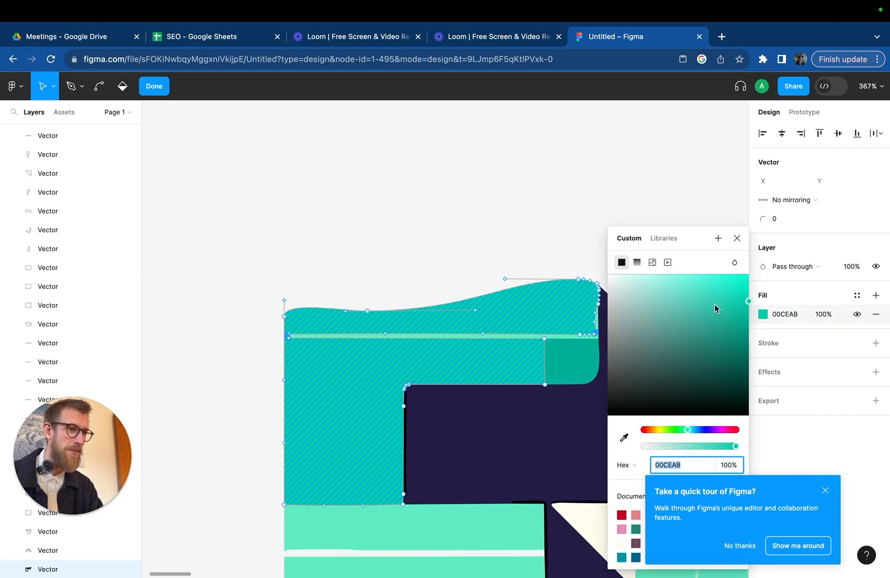
{"action": "left_click_drag", "start_coordinate": [663, 338], "coordinate": [642, 407]}
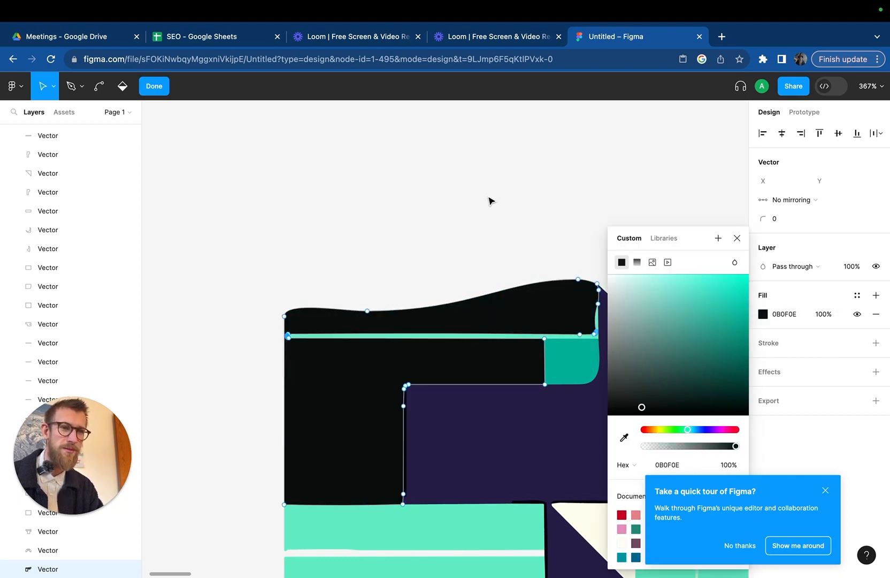
{"action": "scroll", "coordinate": [490, 199], "scroll_direction": "down", "scroll_amount": 5}
{"action": "key", "text": "Escape"}
{"action": "scroll", "coordinate": [490, 198], "scroll_direction": "down", "scroll_amount": 5}
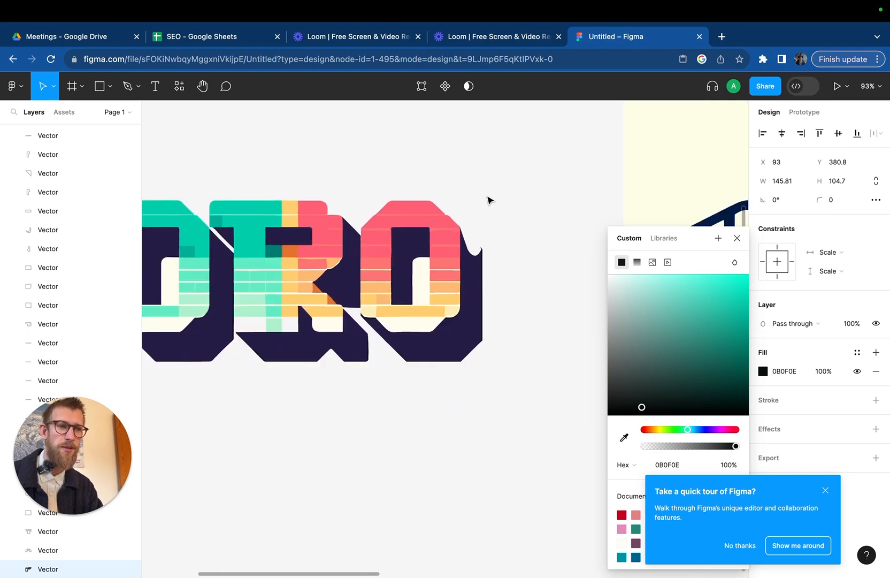
{"action": "left_click", "coordinate": [524, 232]}
Review the three vector logos side by side with the recoloured F.
{"action": "scroll", "coordinate": [525, 233], "scroll_direction": "down", "scroll_amount": 3}
{"action": "scroll", "coordinate": [524, 232], "scroll_direction": "up", "scroll_amount": 2}
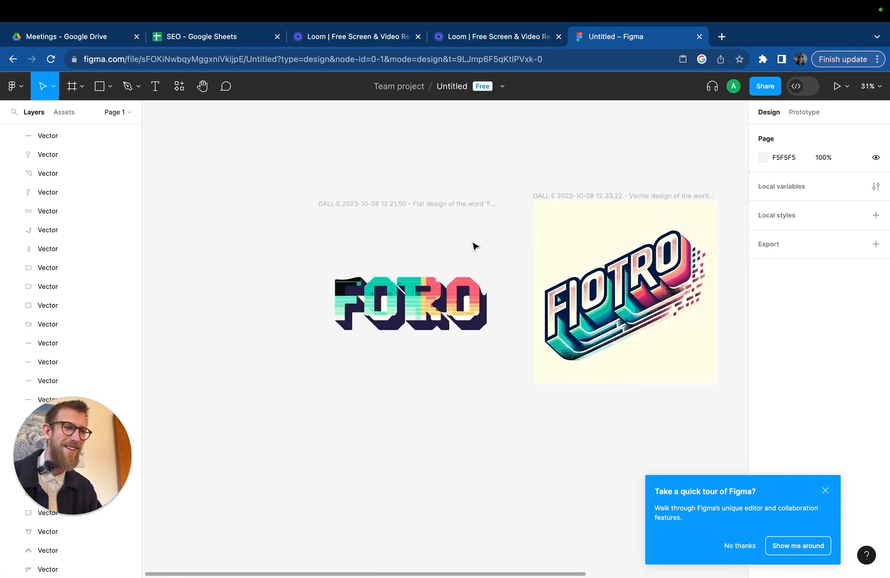
{"action": "scroll", "coordinate": [473, 245], "scroll_direction": "down", "scroll_amount": 5}
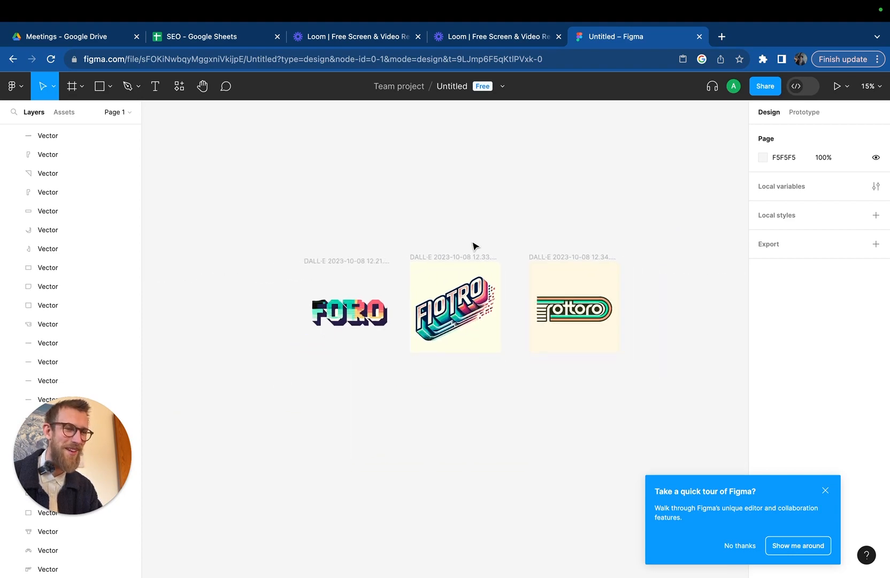
{"action": "scroll", "coordinate": [473, 246], "scroll_direction": "up", "scroll_amount": 3}
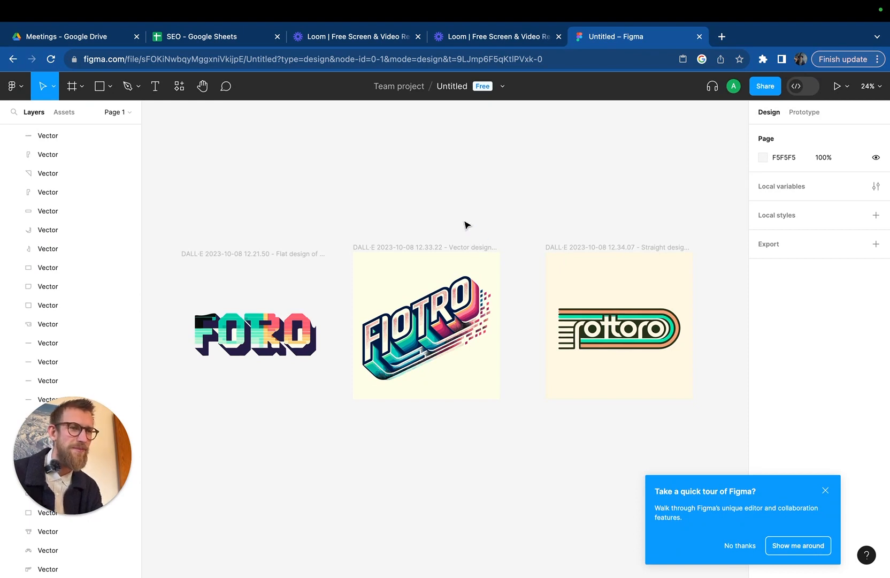
{"action": "scroll", "coordinate": [466, 224], "scroll_direction": "down", "scroll_amount": 1}
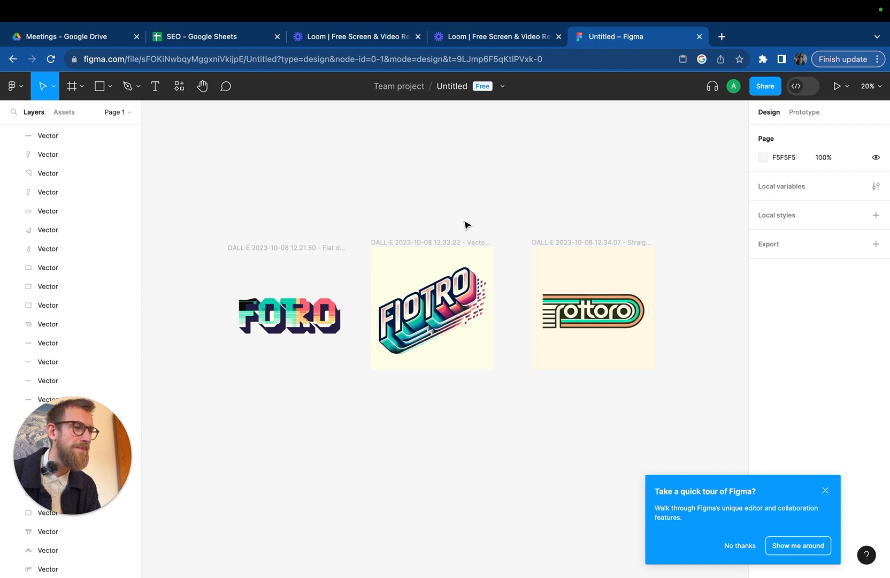
{"action": "scroll", "coordinate": [466, 224], "scroll_direction": "right", "scroll_amount": 2}
{"action": "scroll", "coordinate": [467, 224], "scroll_direction": "up", "scroll_amount": 2}
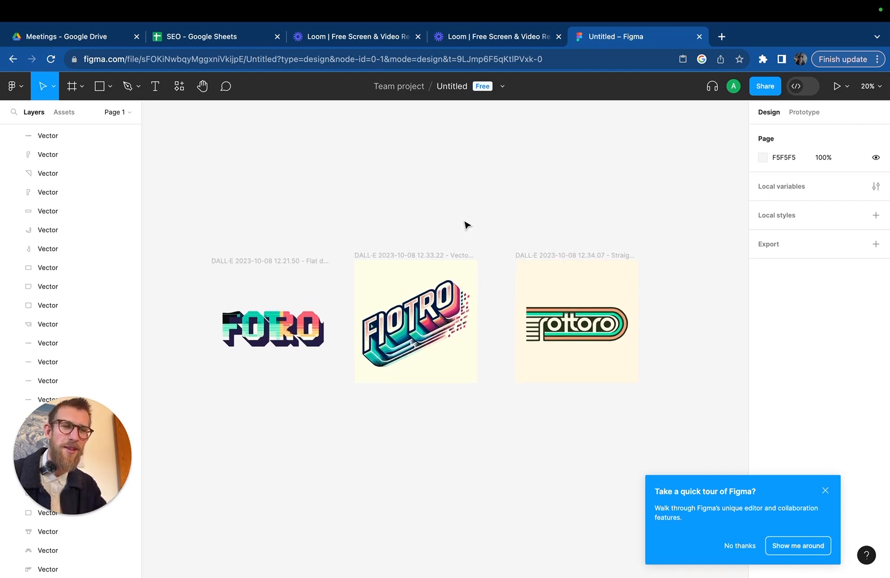